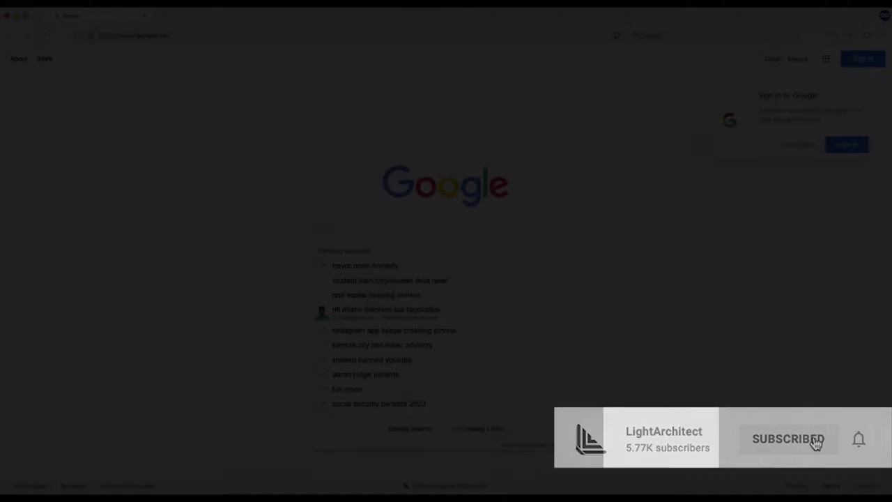
Step: Search Google for "height maps explained" and show the image results
type("height maps explained")
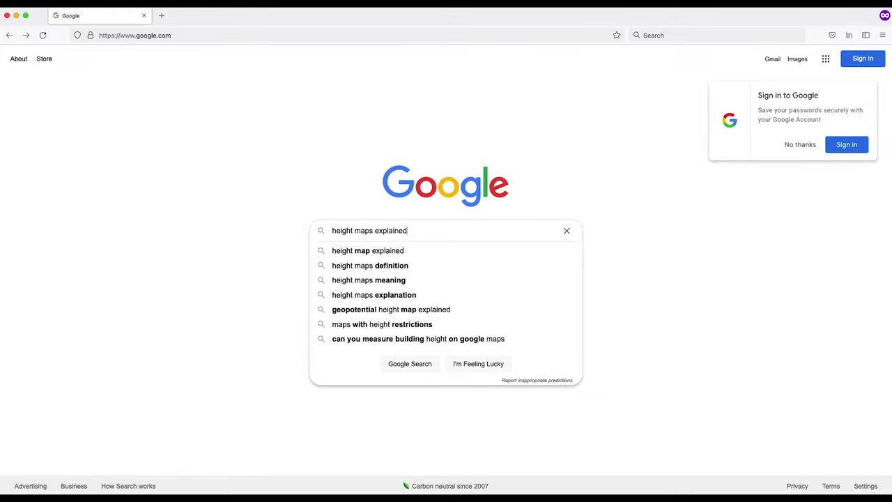
key("Return")
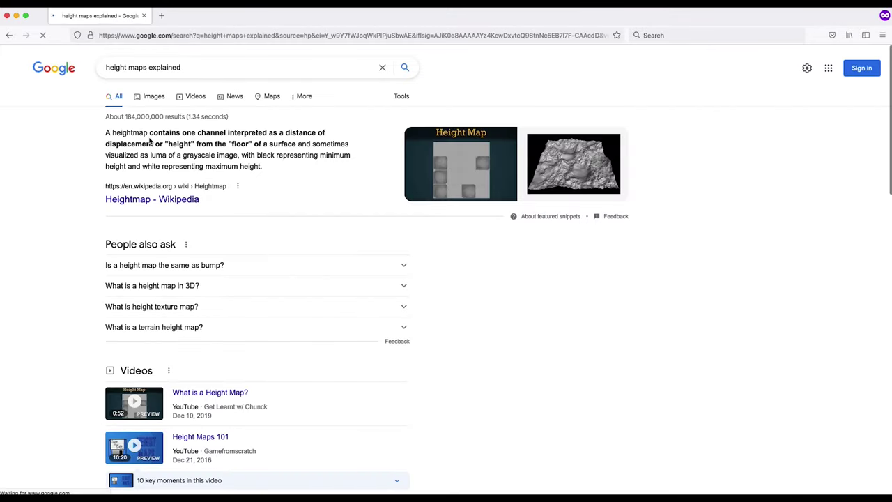
scroll(117, 325, "down", 5)
scroll(116, 326, "up", 5)
left_click(155, 97)
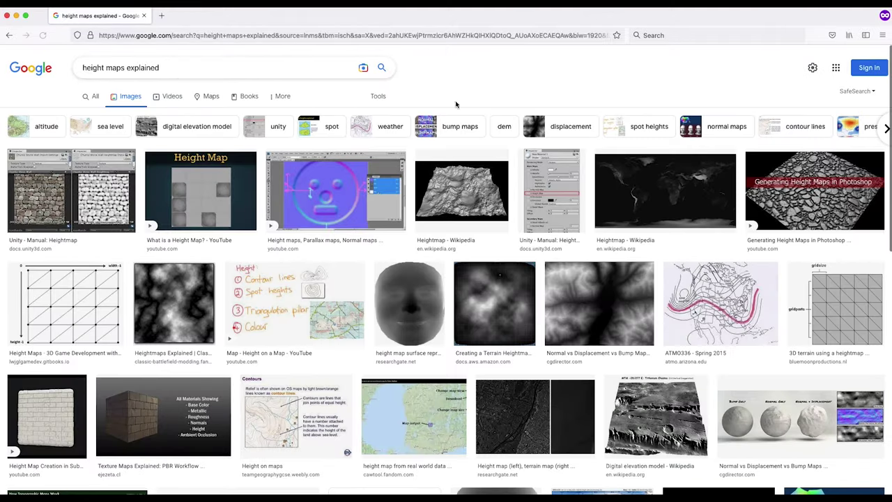
Step: Browse the image results and preview several grayscale height maps and related terrain images
scroll(488, 293, "down", 2)
left_click(607, 230)
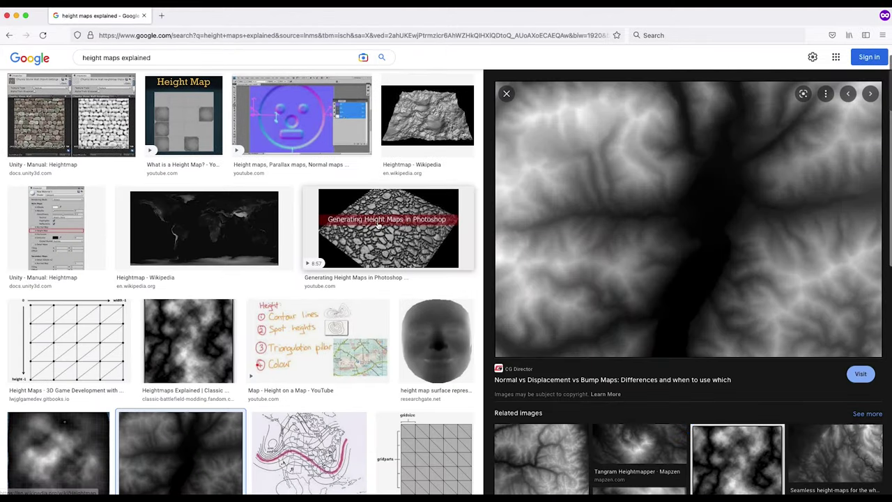
scroll(188, 313, "down", 2)
left_click(198, 212)
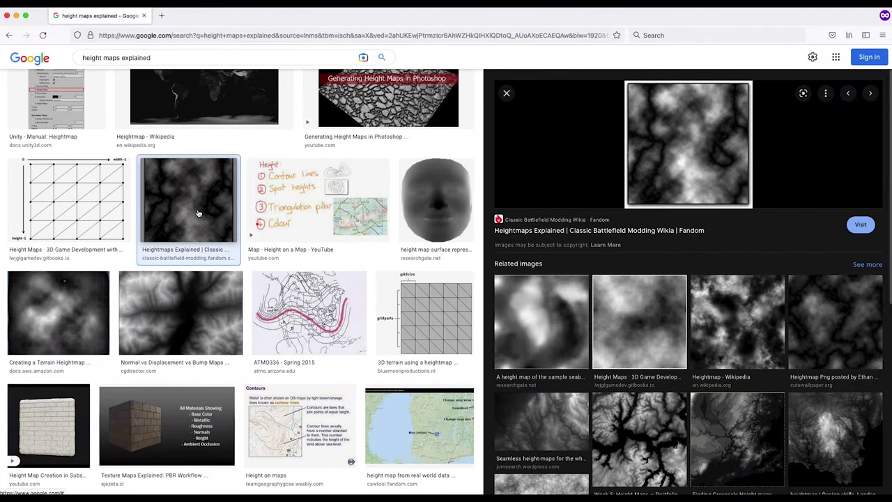
left_click(191, 323)
scroll(191, 324, "down", 4)
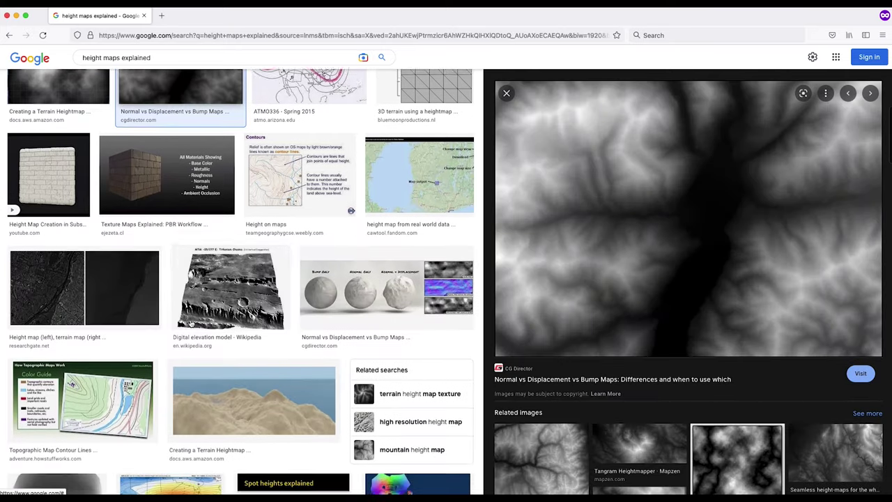
left_click(275, 318)
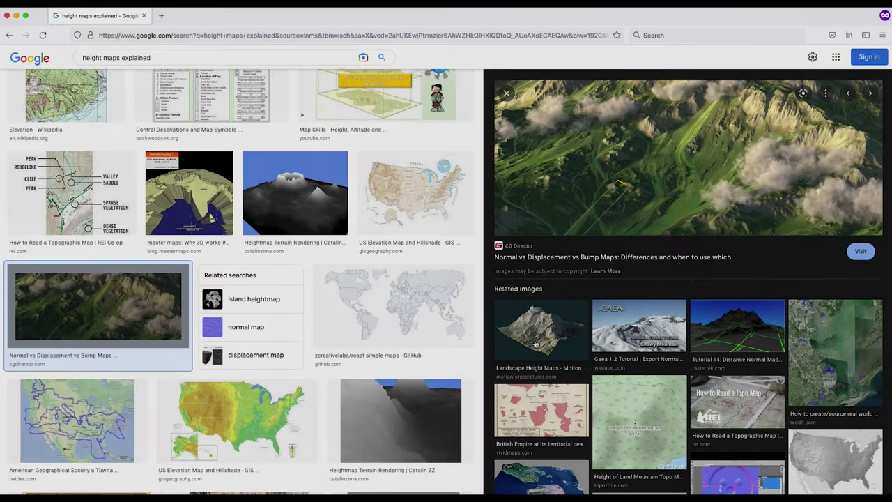
left_click(541, 334)
left_click(639, 439)
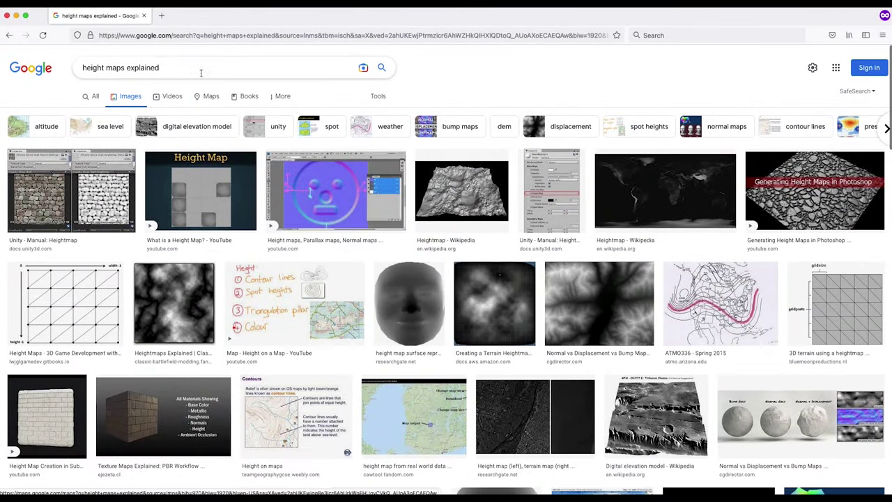
Step: Search the images for "noise texture" and preview a couple of the procedural noise results
triple_click(199, 57)
type("noise texture")
key("Return")
left_click(617, 208)
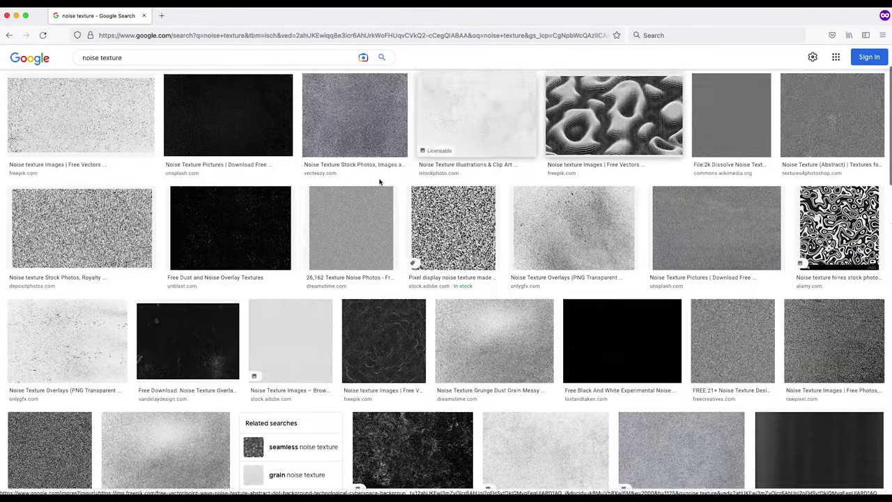
scroll(446, 278, "down", 4)
left_click(432, 335)
scroll(847, 169, "up", 3, "ctrl")
scroll(846, 169, "down", 3, "ctrl")
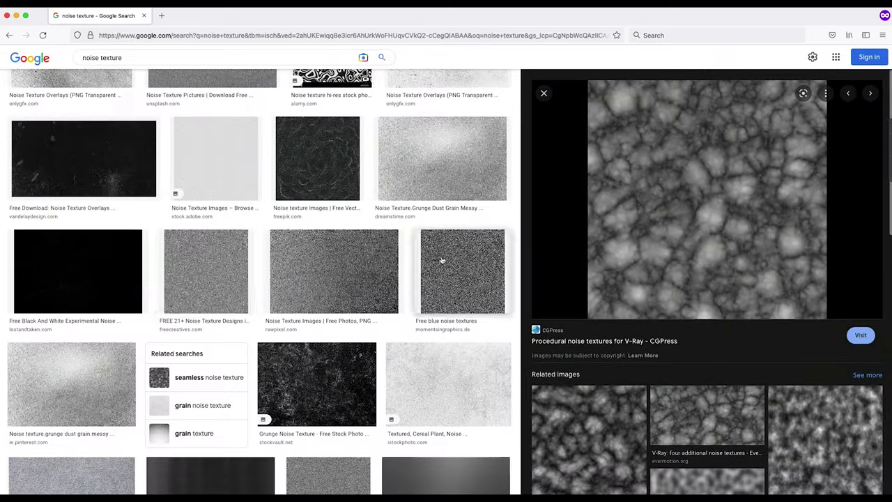
left_click(317, 384)
Step: Replace the image search query with "height map" and run it
scroll(170, 289, "up", 7)
left_click_drag(143, 68, 42, 67)
type("heiht")
key("BackSpace")
type("ght map")
key("Return")
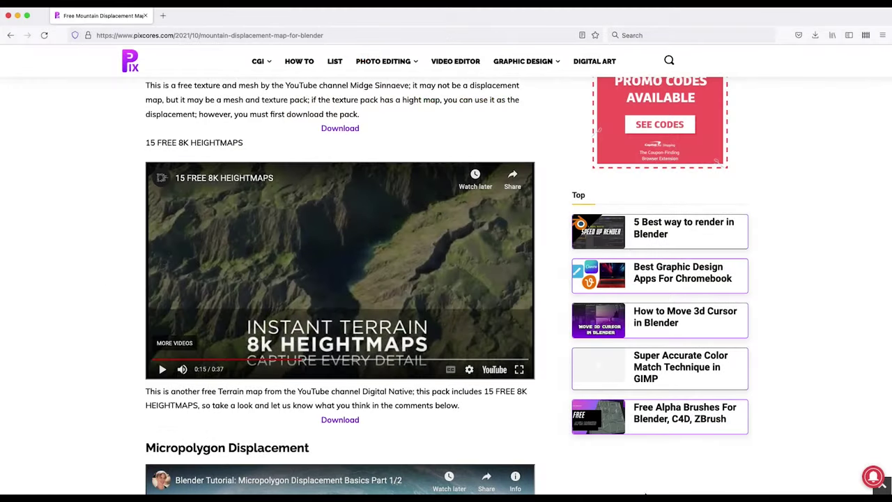
Step: Review the Pixcores article on free mountain displacement maps, highlighting the "15 FREE 8K HEIGHTMAPS" entry
scroll(261, 253, "up", 15)
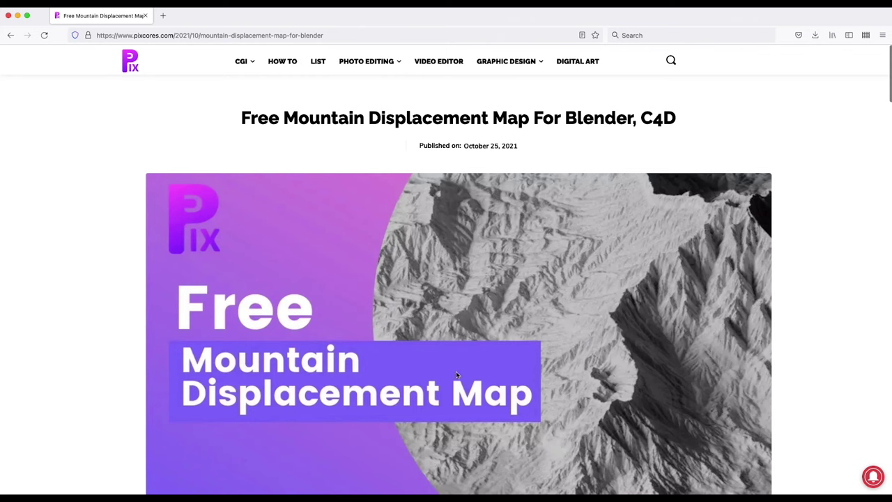
scroll(286, 318, "down", 10)
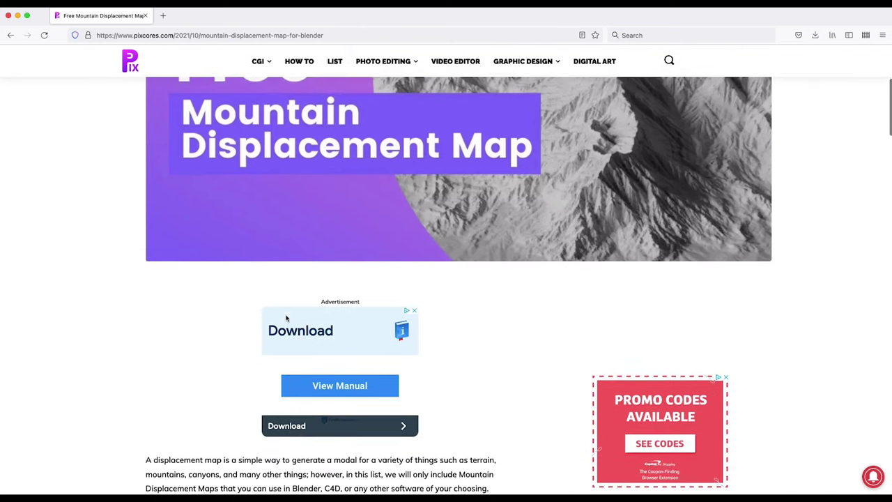
left_click_drag(152, 171, 360, 119)
scroll(360, 119, "down", 2)
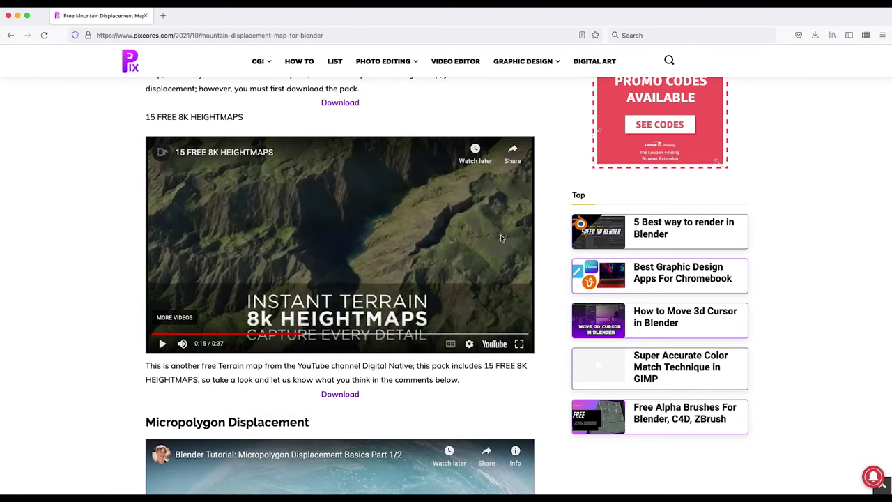
scroll(305, 312, "up", 1)
triple_click(196, 140)
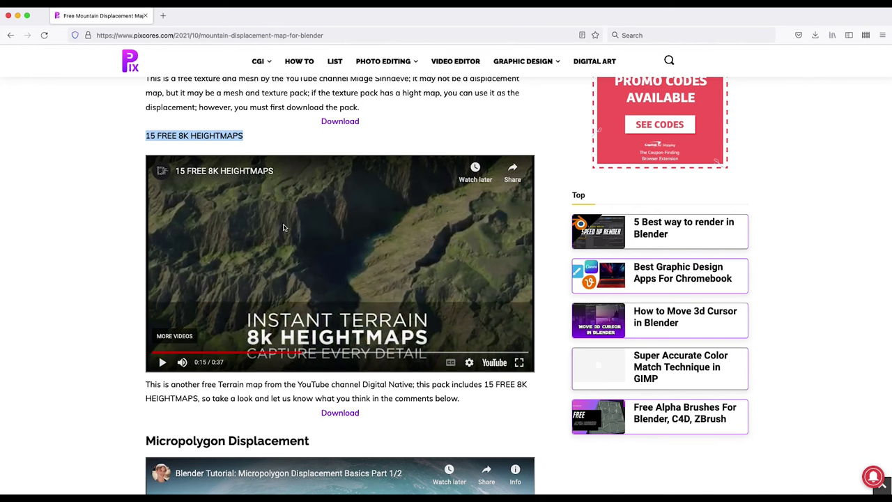
scroll(389, 238, "up", 10)
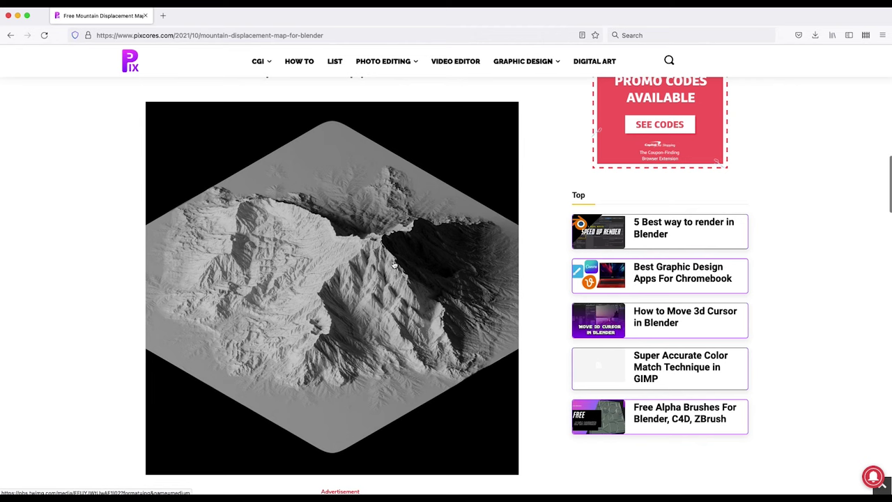
Step: Switch to Blender and delete all objects in the scene
left_click(17, 15)
middle_click_drag(346, 250, 342, 262)
left_click_drag(488, 109, 75, 360)
key("x")
left_click(276, 281)
middle_click_drag(276, 280, 424, 281)
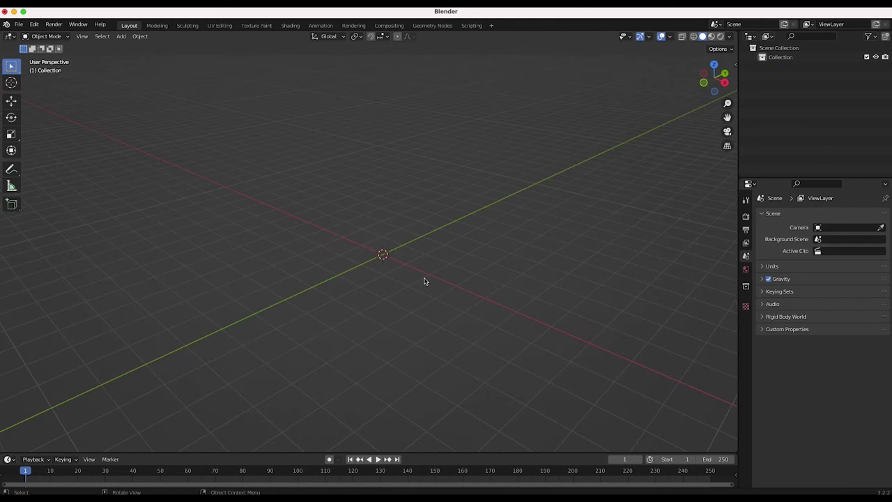
Step: Add a plane mesh at the origin and scale it up uniformly to about 3.96
key("shift+a")
mouse_move(357, 265)
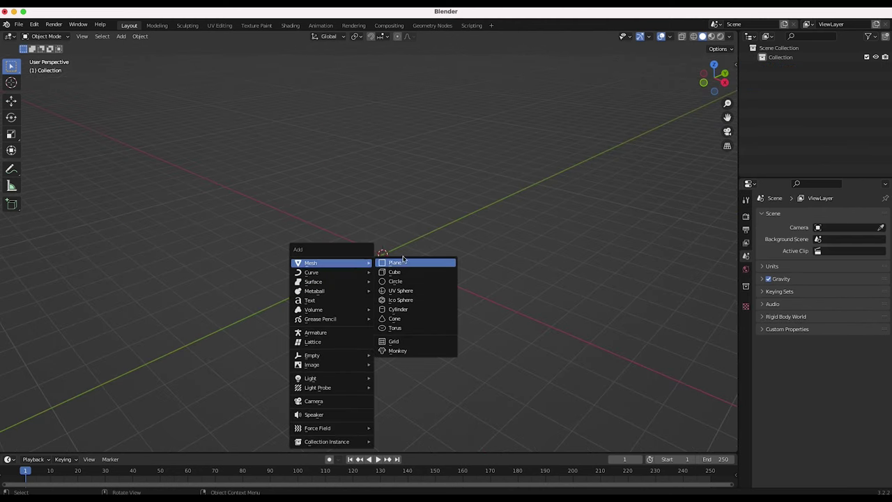
left_click(408, 263)
scroll(418, 257, "up", 3)
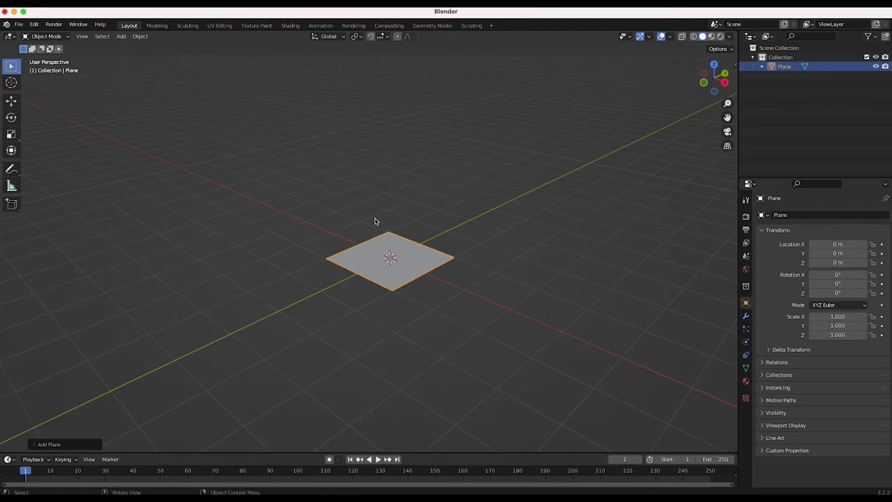
middle_click_drag(450, 283, 450, 283)
key("s")
left_click(546, 261)
scroll(633, 256, "right", 5)
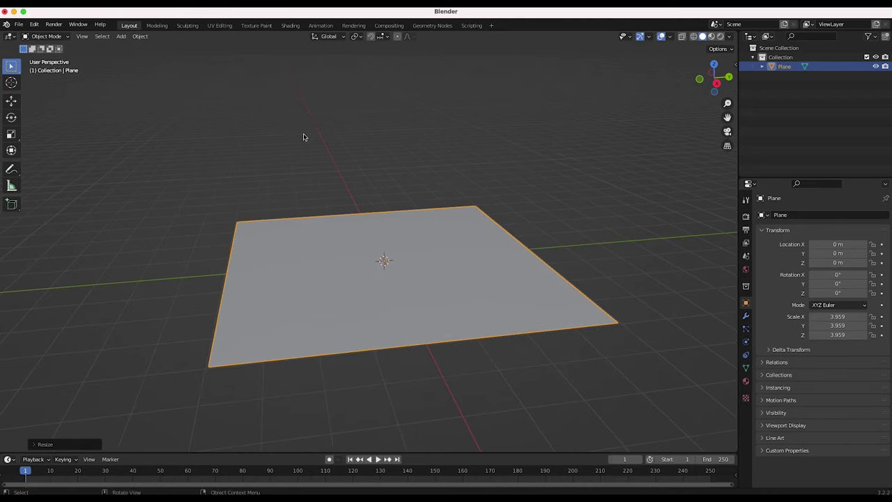
Step: Create a new material for the plane in the Shading workspace and move the Material Output node away from the Principled BSDF
left_click(290, 25)
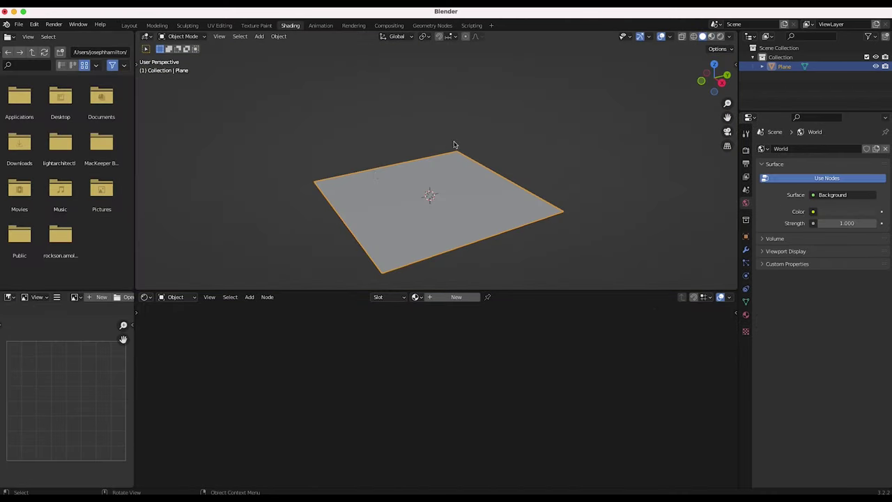
left_click(447, 297)
scroll(424, 362, "down", 2)
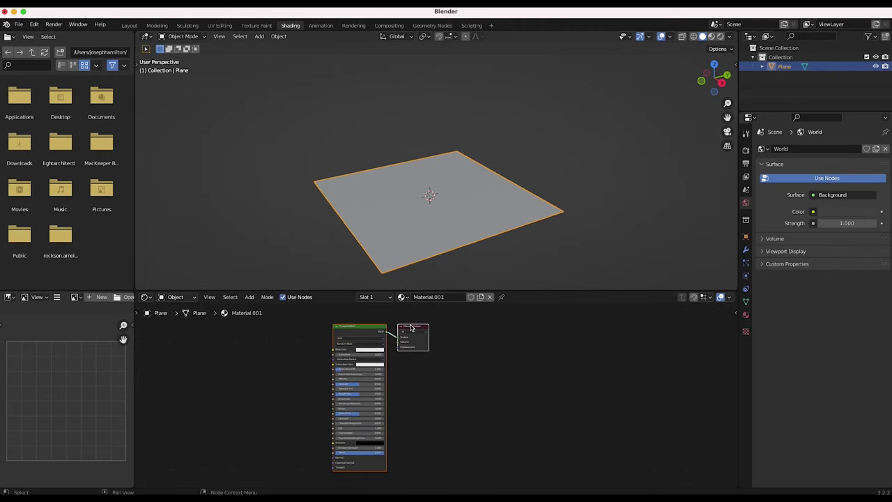
left_click_drag(412, 325, 491, 327)
scroll(425, 348, "up", 3)
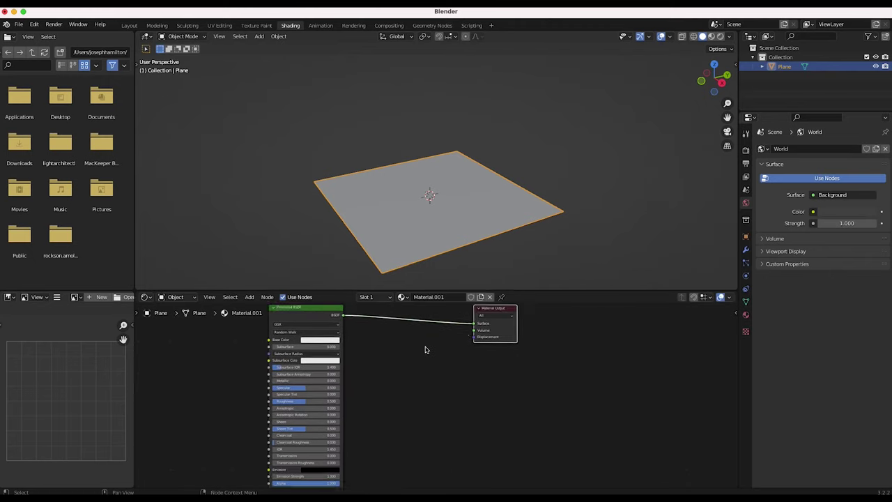
scroll(437, 361, "up", 1)
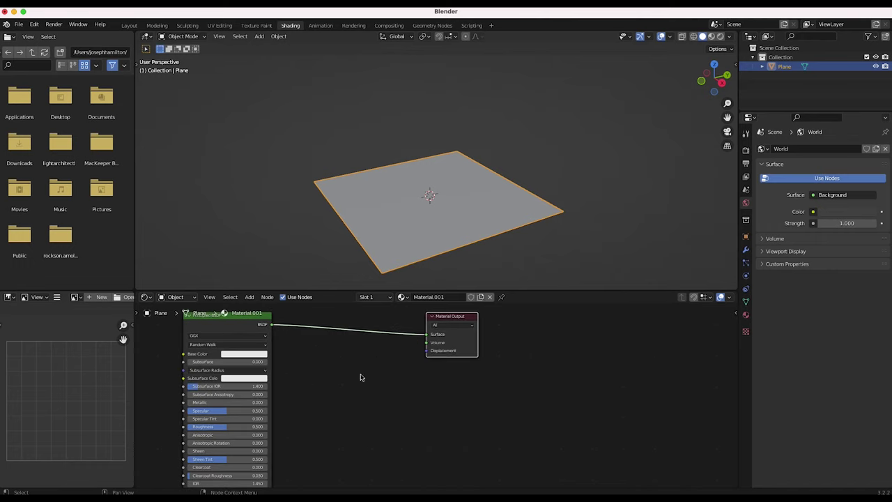
Step: Add an Image Texture node beside the Principled BSDF in the plane's material
key("shift+a")
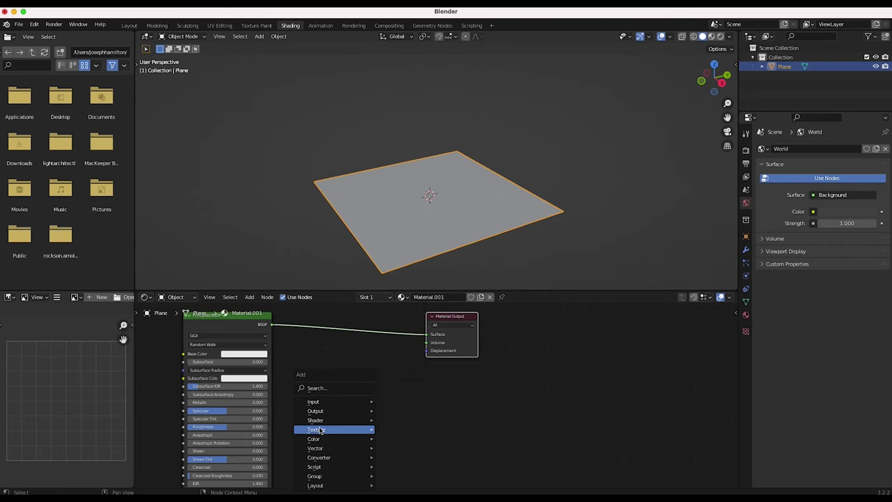
mouse_move(322, 430)
left_click(408, 353)
left_click(375, 389)
Step: Load landscape_4k_displacement.png from the displacement pack's Var_03 folder into the Image Texture node
left_click(375, 391)
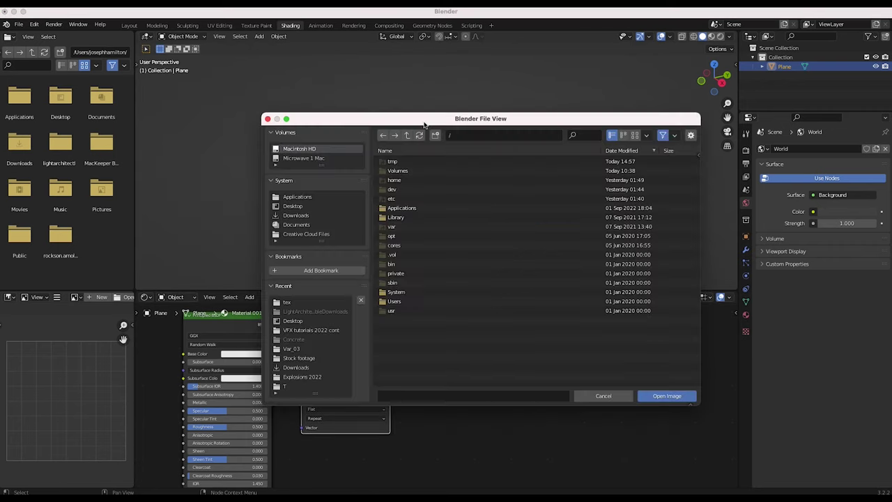
left_click(304, 159)
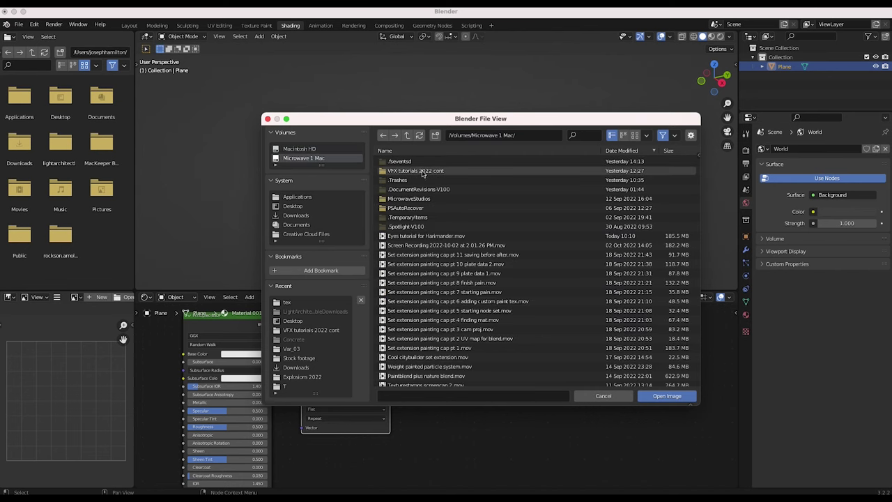
double_click(420, 171)
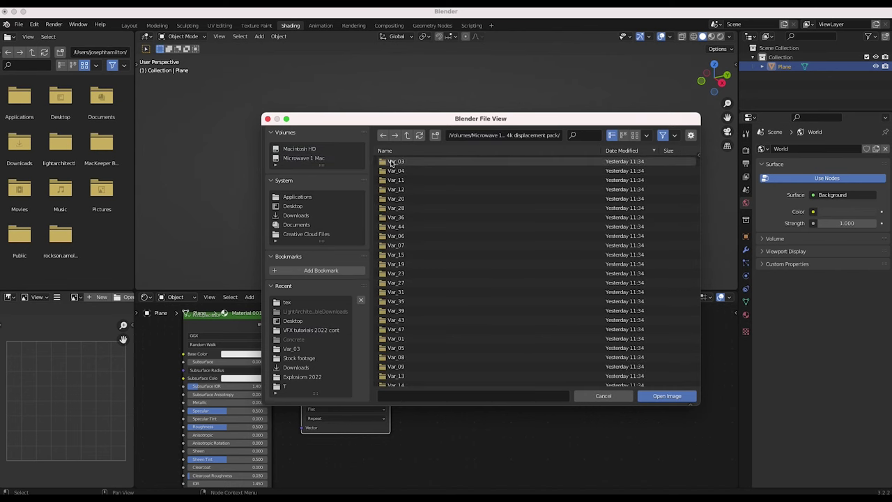
double_click(392, 162)
left_click(390, 170)
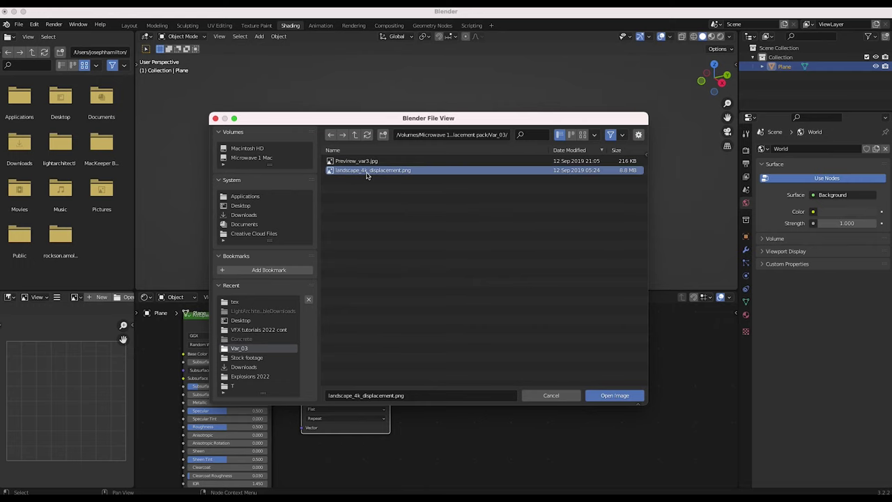
left_click(614, 396)
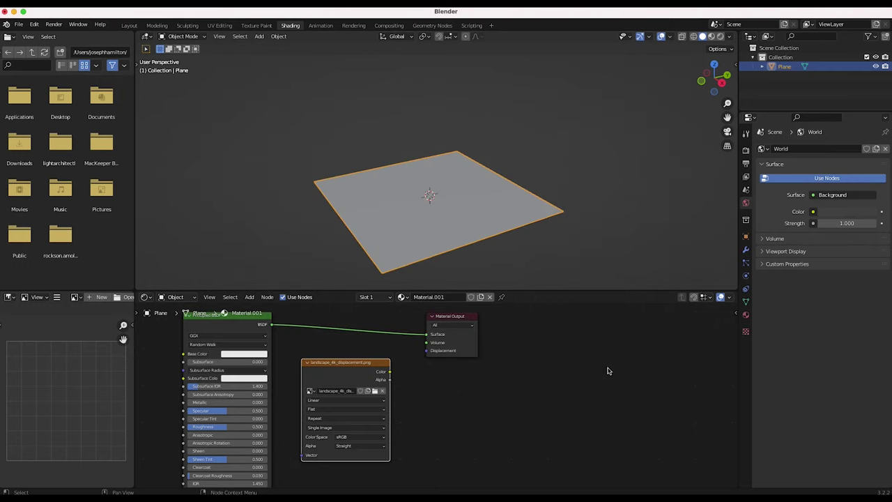
Step: Add a Displacement node linking the image's Color to its Height and its output to the Material Output's Displacement, making room for it
left_click_drag(455, 315, 516, 322)
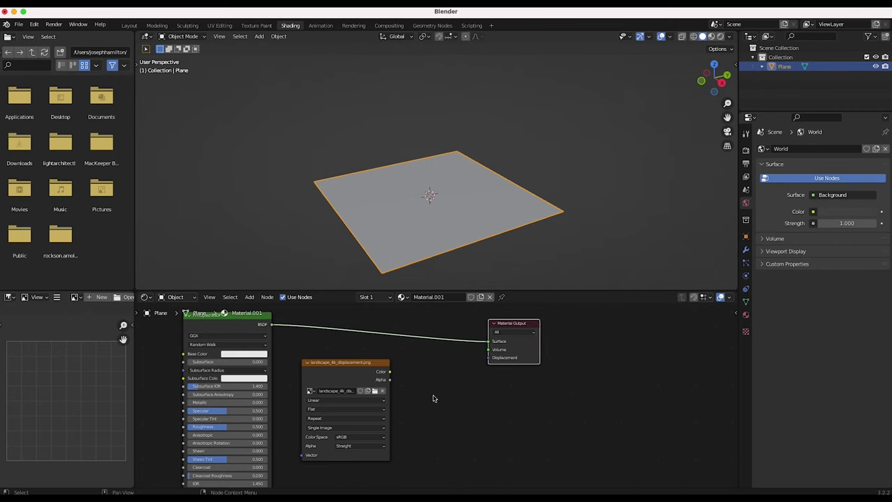
key("shift+a")
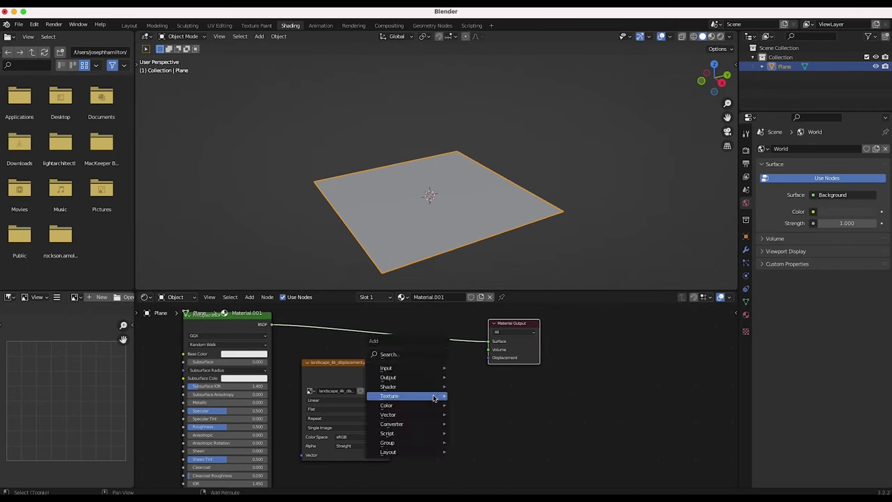
left_click(401, 365)
type("dis")
left_click(419, 375)
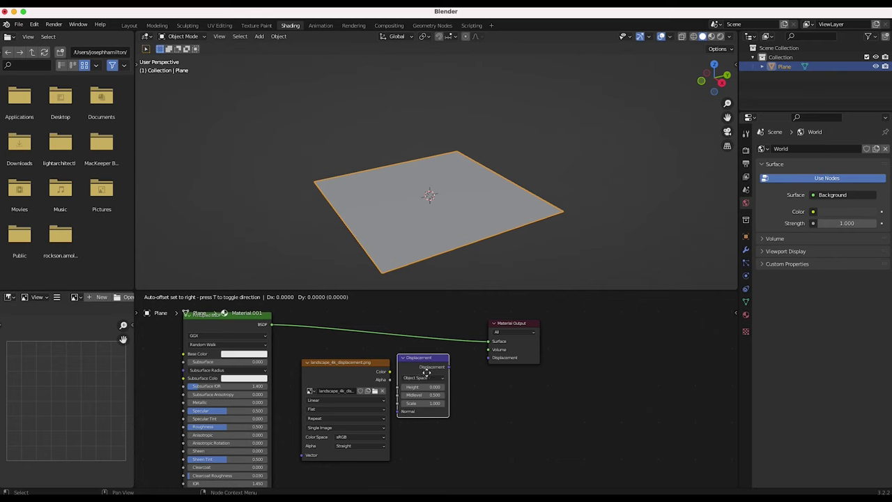
left_click(421, 373)
left_click_drag(389, 371, 416, 387)
left_click_drag(466, 366, 489, 359)
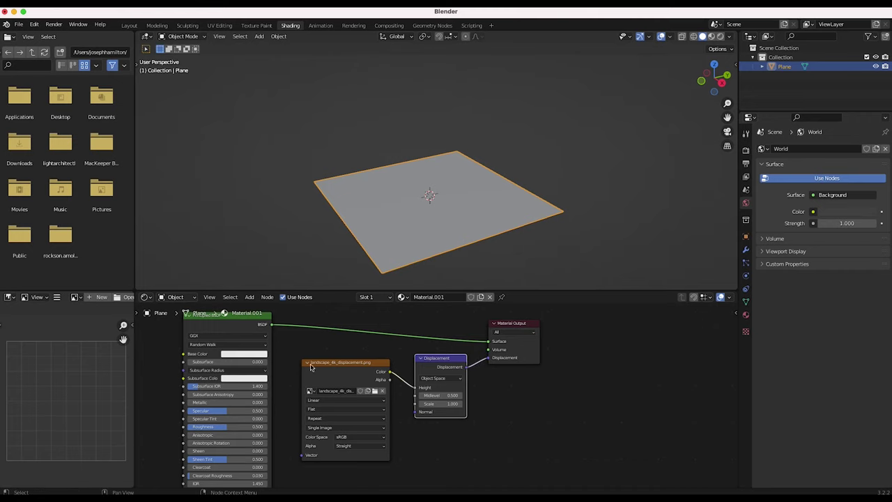
Step: Preview the plane in Rendered shading to examine its displacement, and return the viewport to Solid shading
middle_click_drag(483, 387, 520, 382)
key("z")
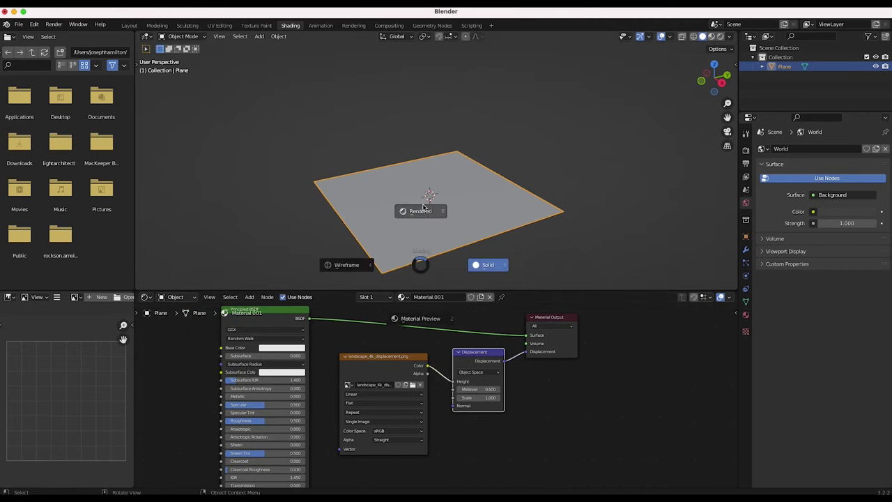
left_click(422, 210)
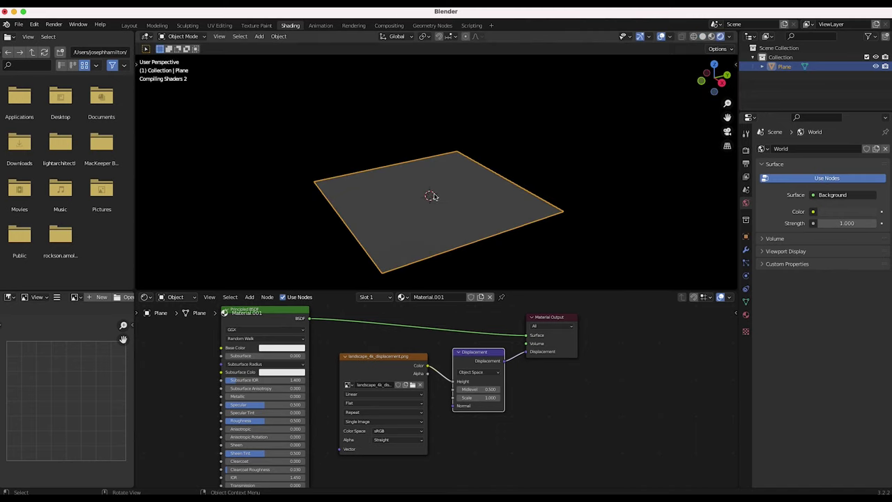
middle_click_drag(504, 208, 512, 206)
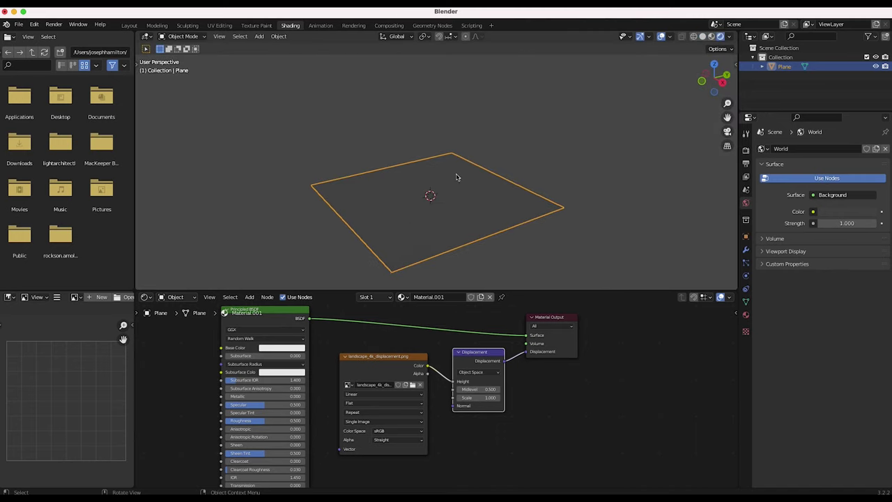
scroll(450, 223, "up", 5)
scroll(450, 222, "down", 4)
scroll(451, 222, "down", 3, "shift")
scroll(450, 221, "up", 3)
scroll(451, 220, "up", 3)
scroll(422, 175, "up", 4)
scroll(422, 175, "right", 3, "shift")
key("z")
left_click(549, 181)
scroll(550, 181, "up", 5)
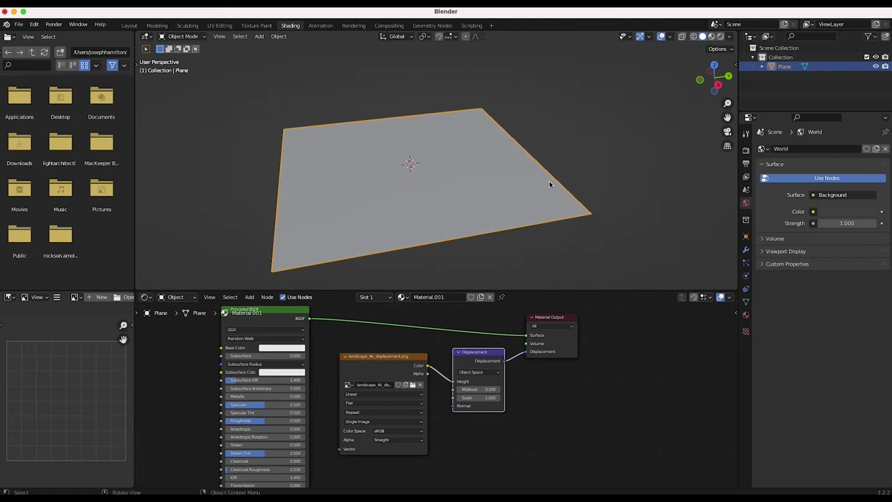
scroll(550, 181, "left", 4)
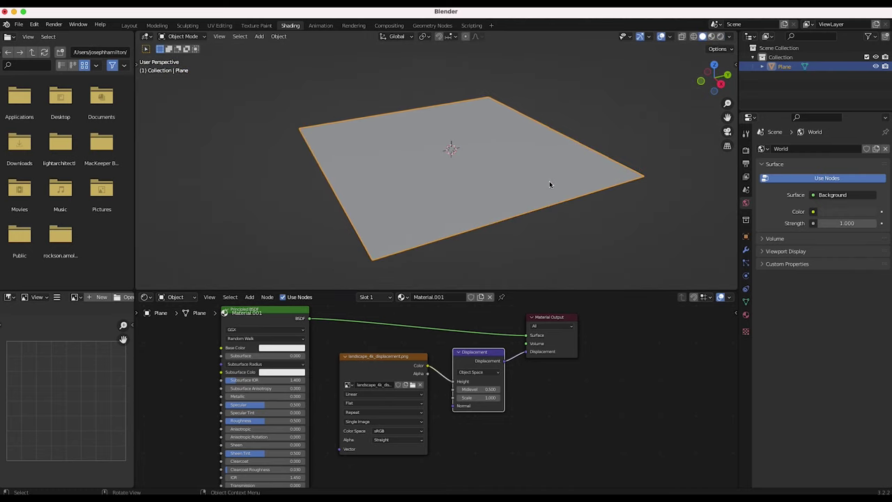
scroll(447, 178, "down", 2)
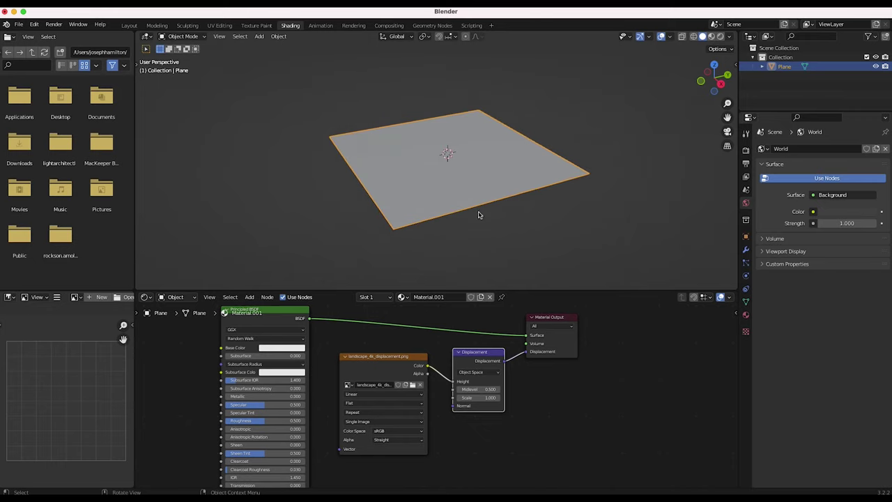
Step: Show the plane in Wireframe shading and subdivide it with 10 cuts in Edit Mode
key("z")
left_click(395, 145)
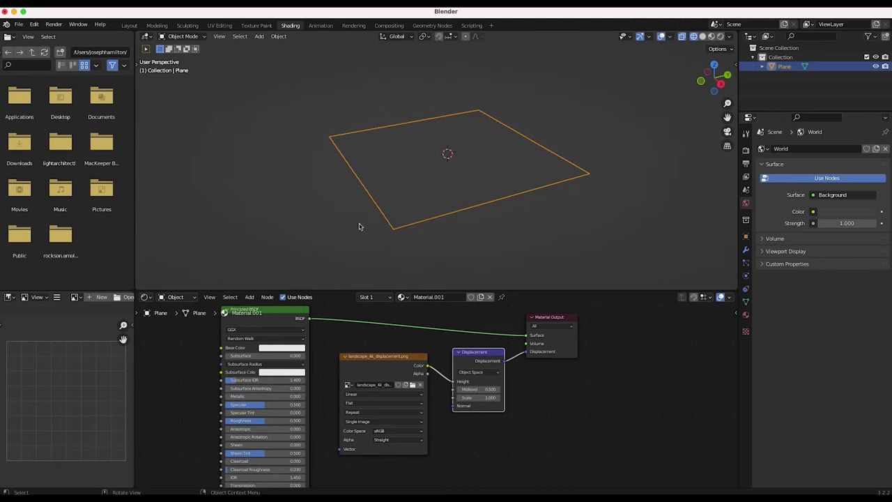
left_click(183, 37)
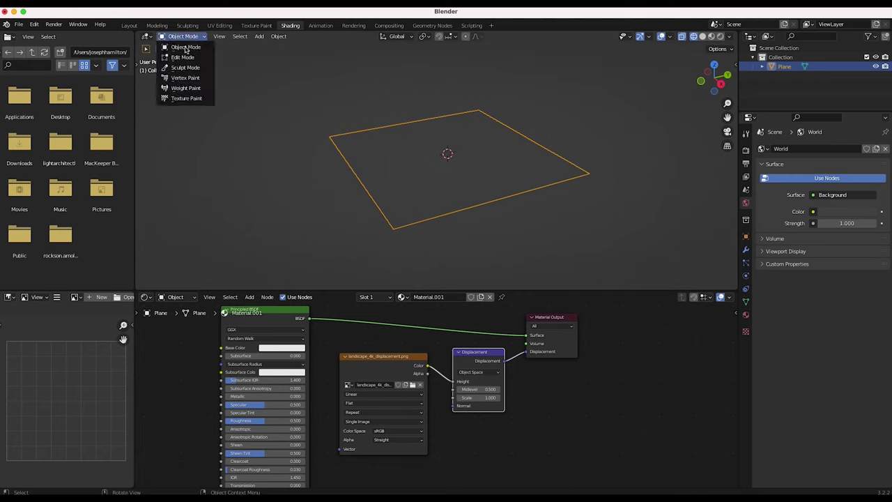
left_click(183, 56)
left_click(350, 36)
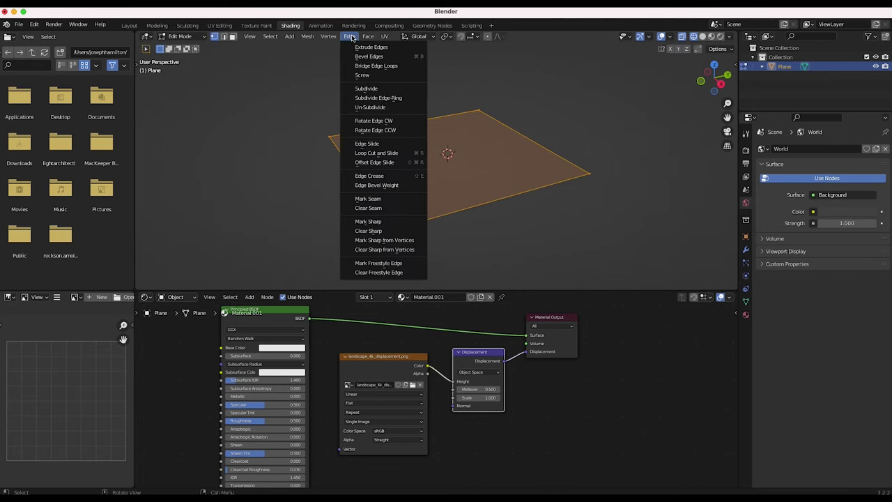
left_click(364, 89)
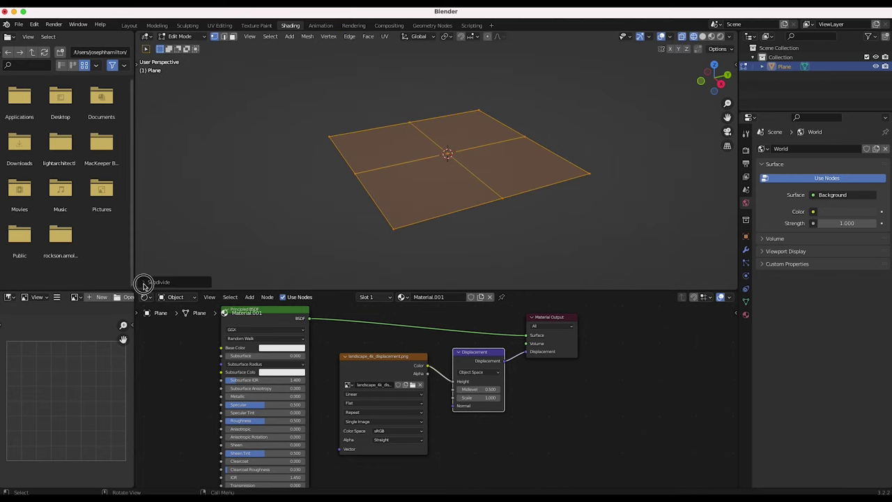
left_click(144, 278)
left_click(221, 222)
type("10")
key("Return")
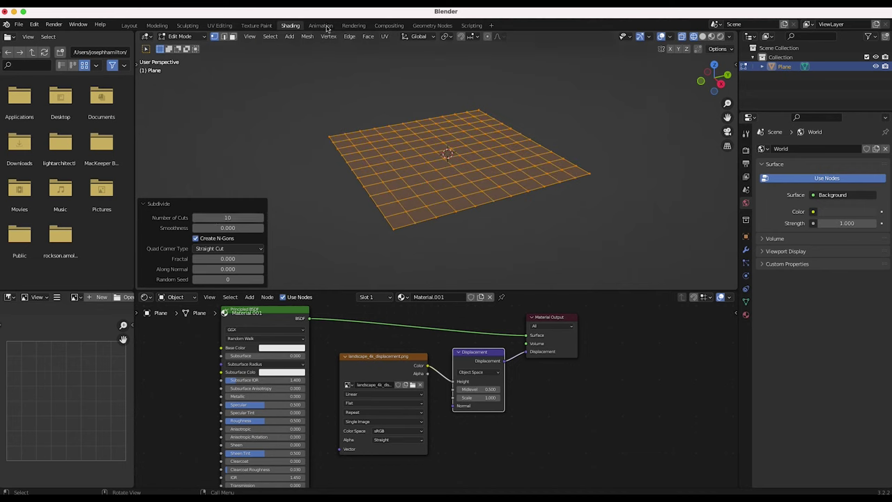
Step: Subdivide the plane's mesh a second time with 4 cuts and return to Object Mode
left_click(348, 37)
left_click(376, 89)
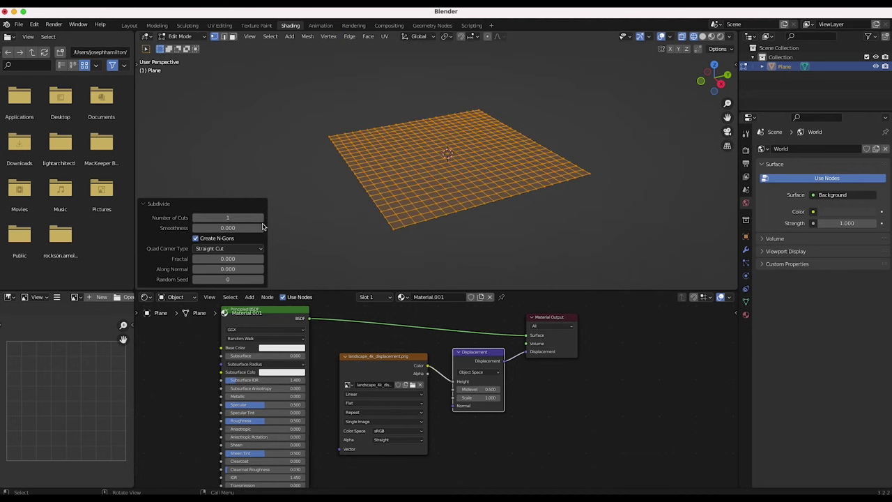
left_click(261, 218)
left_click(261, 218)
left_click(261, 218)
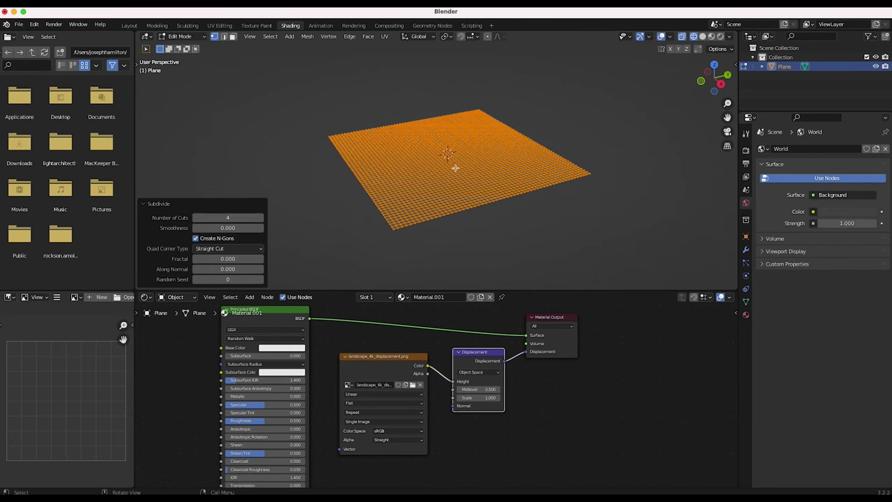
left_click(180, 37)
left_click(185, 45)
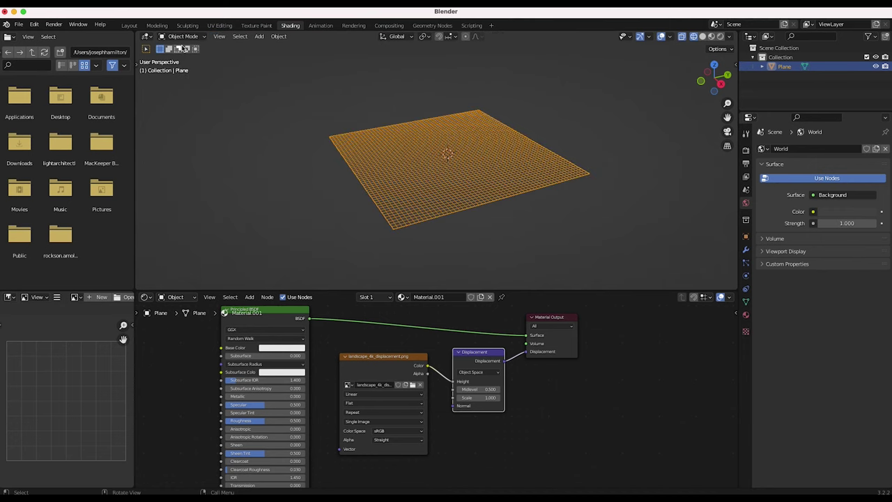
Step: Set the scene's render engine to Cycles
middle_click_drag(467, 148, 463, 155)
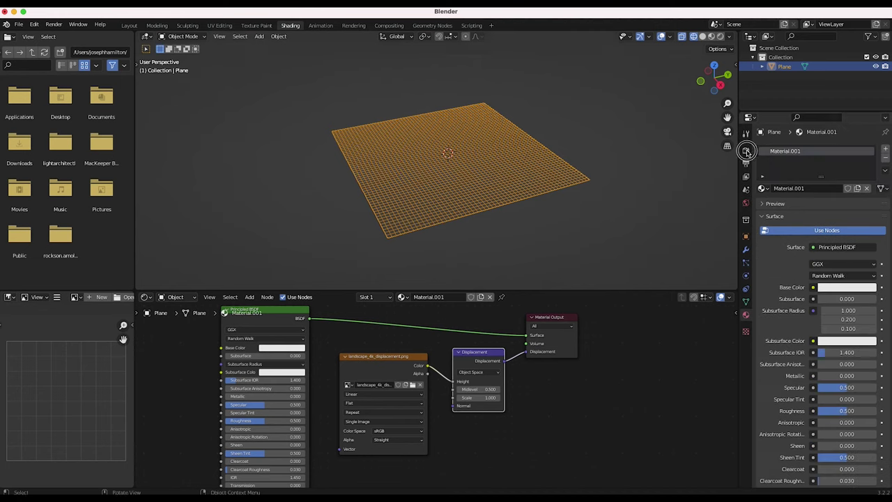
left_click(746, 152)
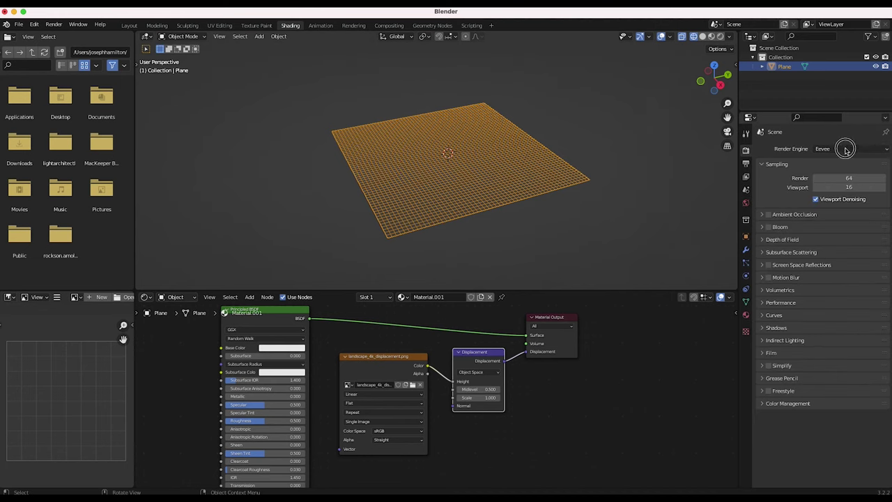
left_click(846, 148)
left_click(831, 181)
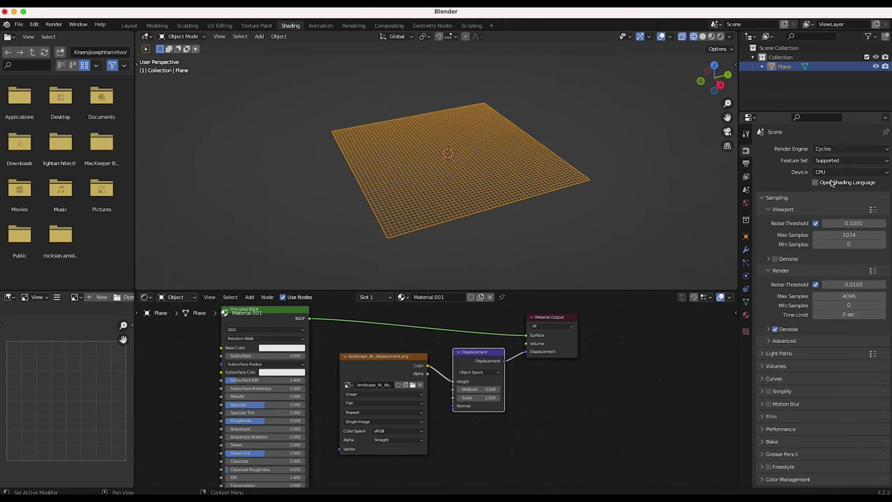
Step: Set the plane material's surface displacement method to Displacement and Bump
left_click(747, 317)
scroll(777, 381, "down", 10)
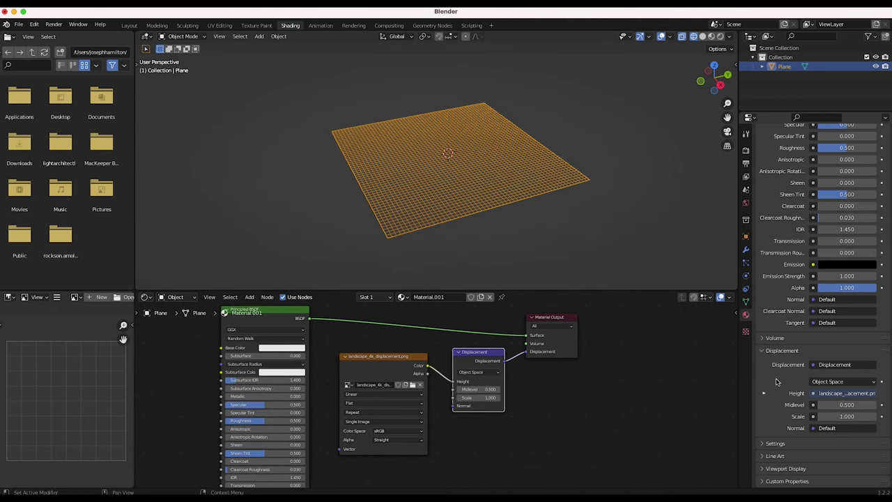
left_click(764, 445)
scroll(781, 404, "down", 4)
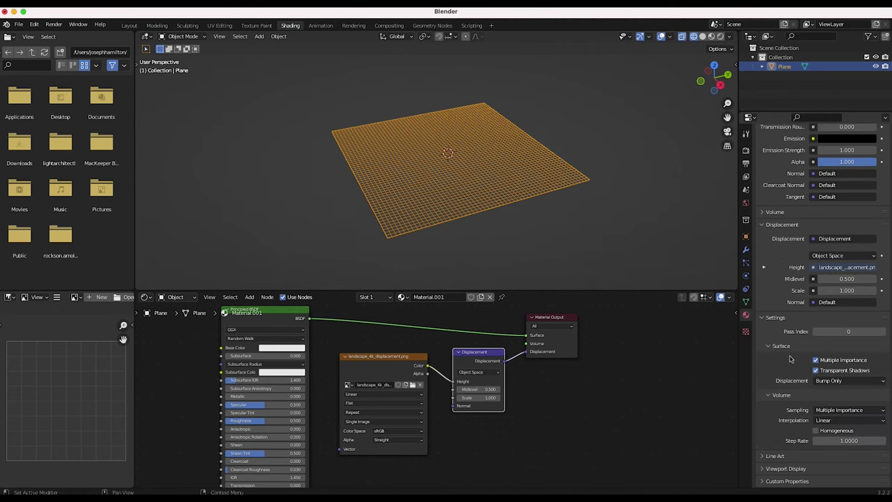
left_click(834, 382)
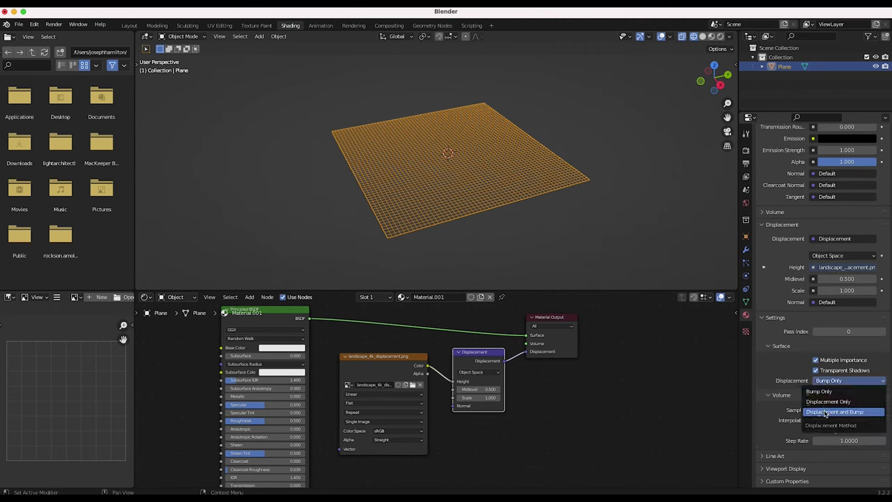
left_click(825, 413)
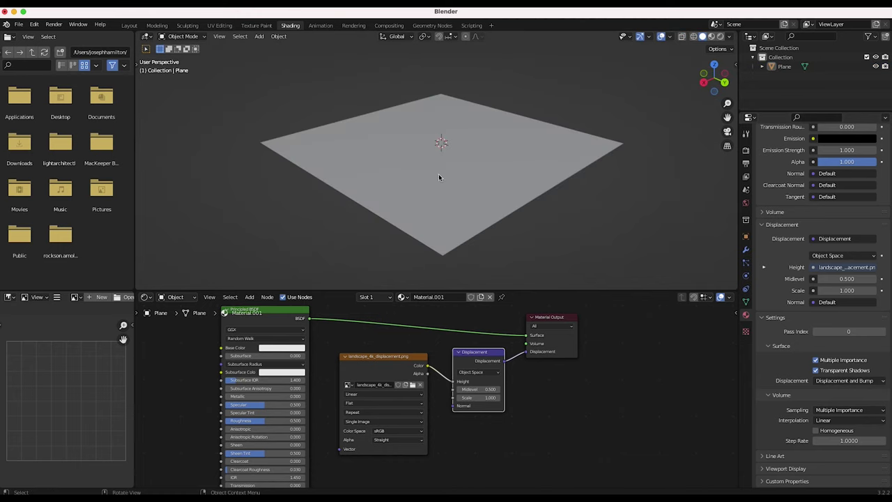
Step: Assign a Sky Texture to the World background's color
left_click(746, 204)
left_click(812, 207)
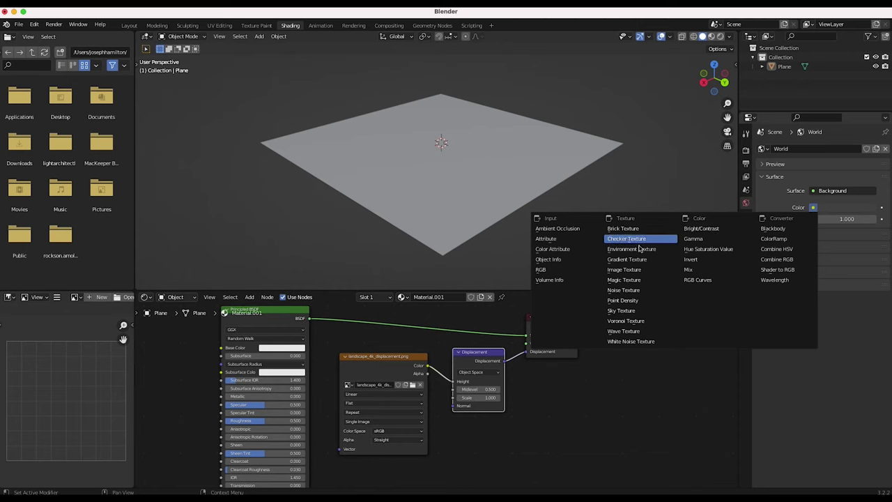
left_click(621, 310)
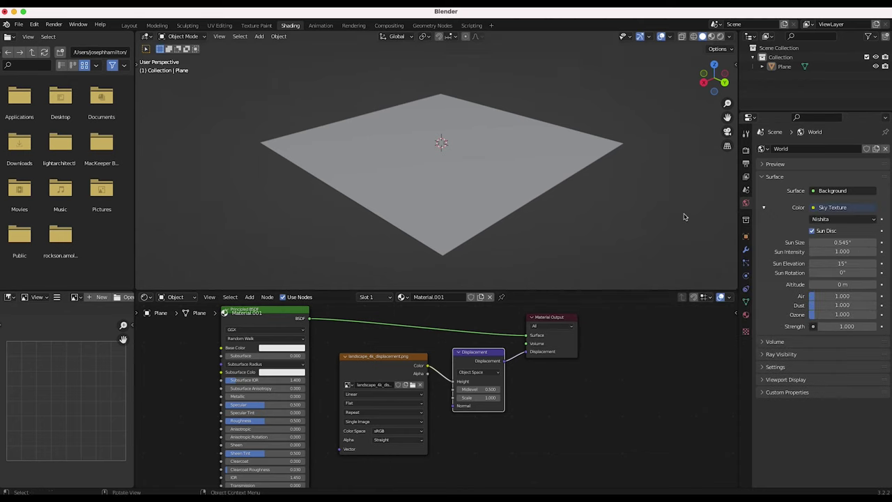
Step: Enable the Transparent option for the Cycles render film
left_click(746, 151)
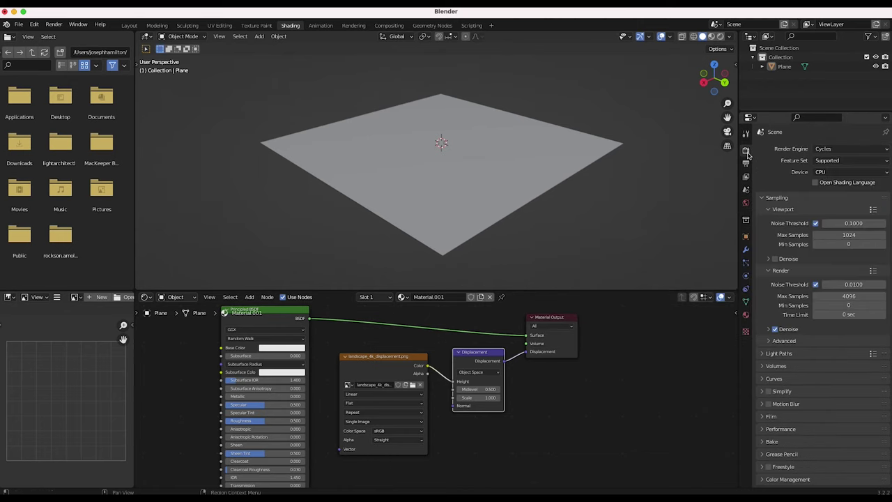
left_click(763, 417)
scroll(763, 418, "down", 3)
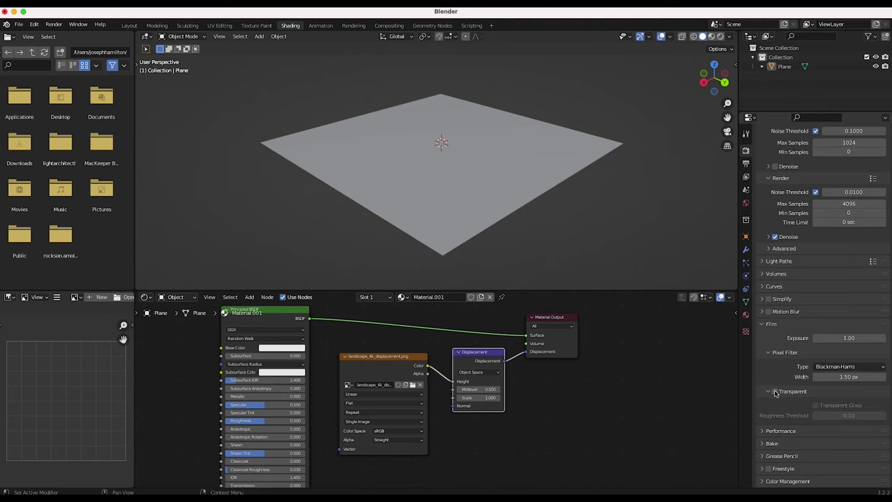
left_click(775, 391)
scroll(375, 228, "left", 10)
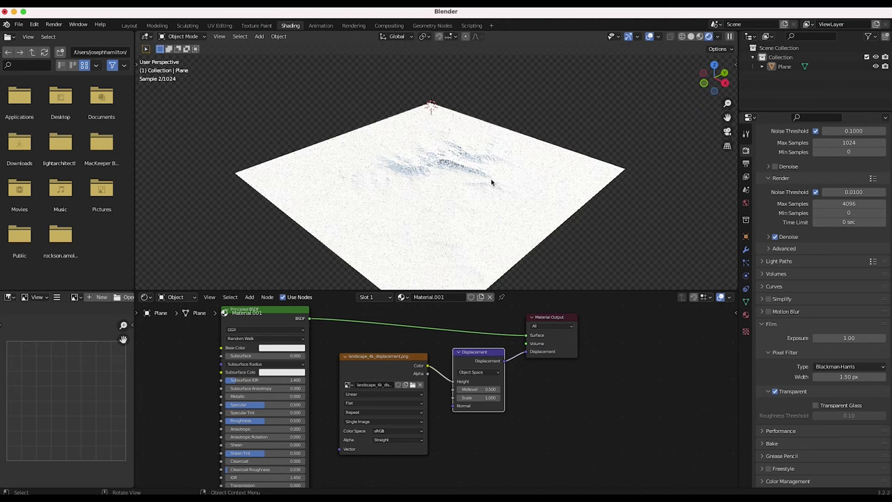
Step: Set the Displacement node's Scale to 5 and its Midlevel to 0
scroll(492, 183, "down", 10)
scroll(493, 182, "up", 3)
scroll(491, 183, "up", 2)
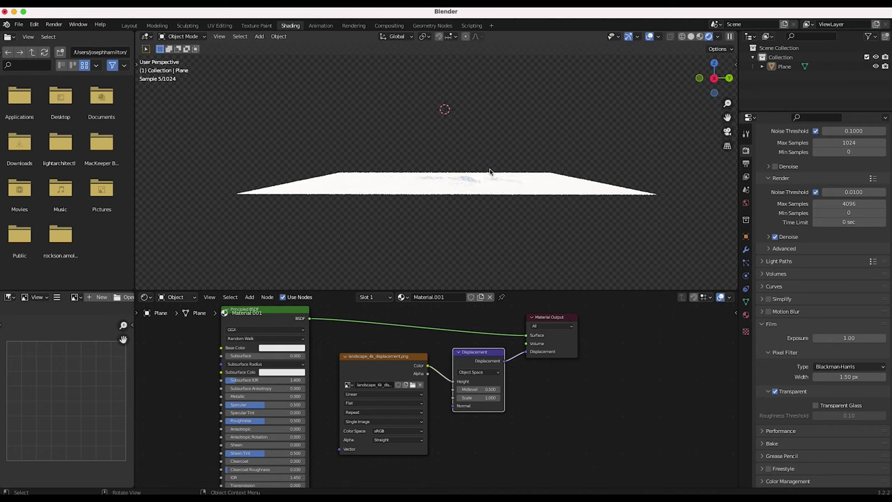
left_click(481, 399)
key("Return")
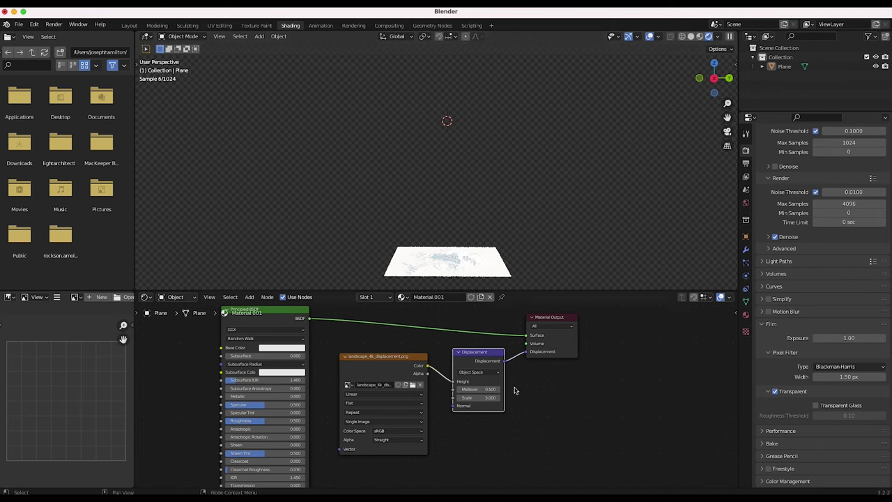
left_click(477, 391)
type("0")
key("Return")
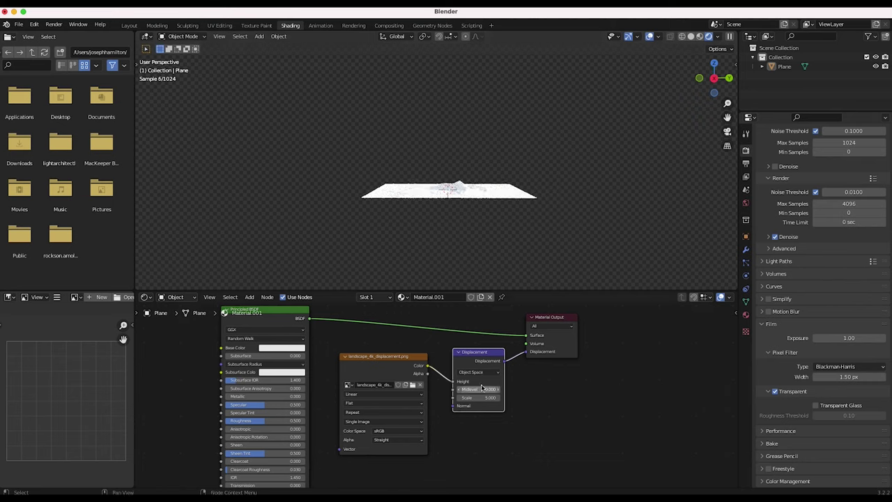
scroll(454, 200, "up", 3)
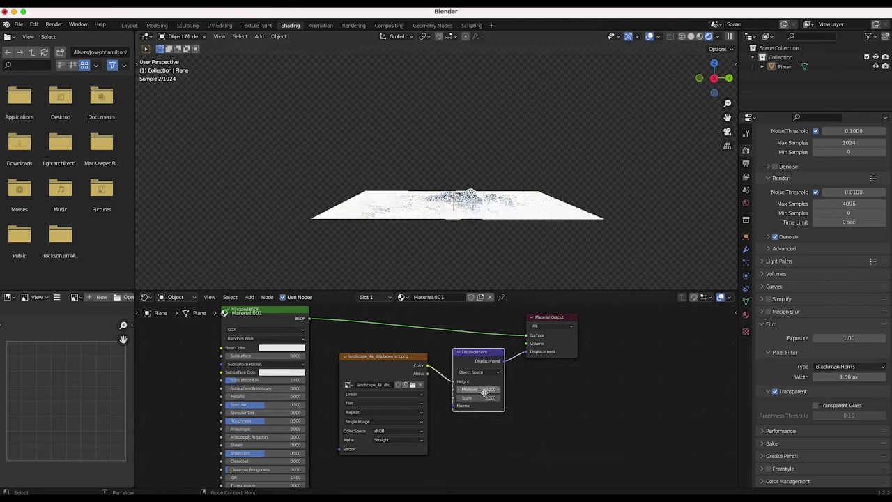
scroll(493, 202, "up", 5)
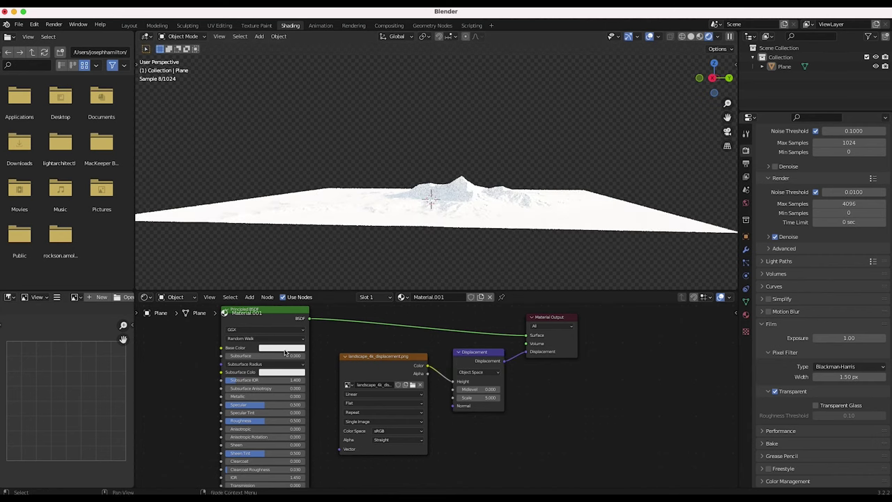
Step: Darken the Principled BSDF's Base Color to a V of 0.054
left_click(285, 348)
left_click(323, 290)
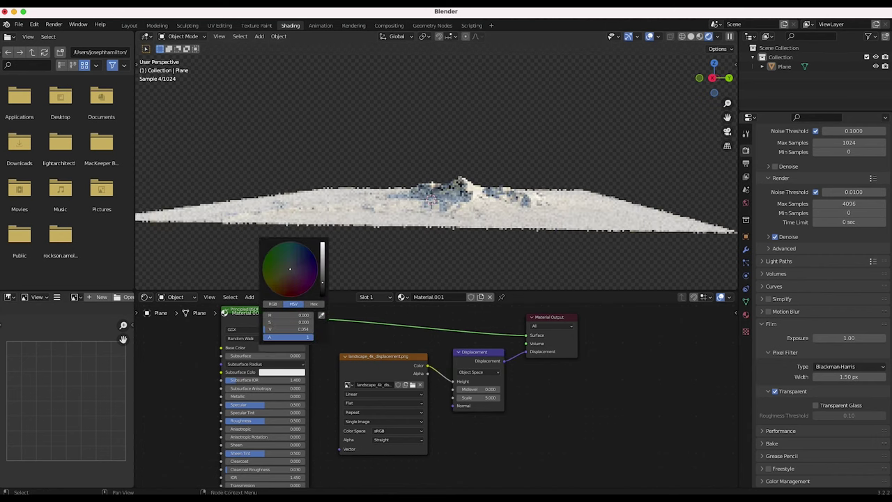
middle_click_drag(303, 285, 446, 193)
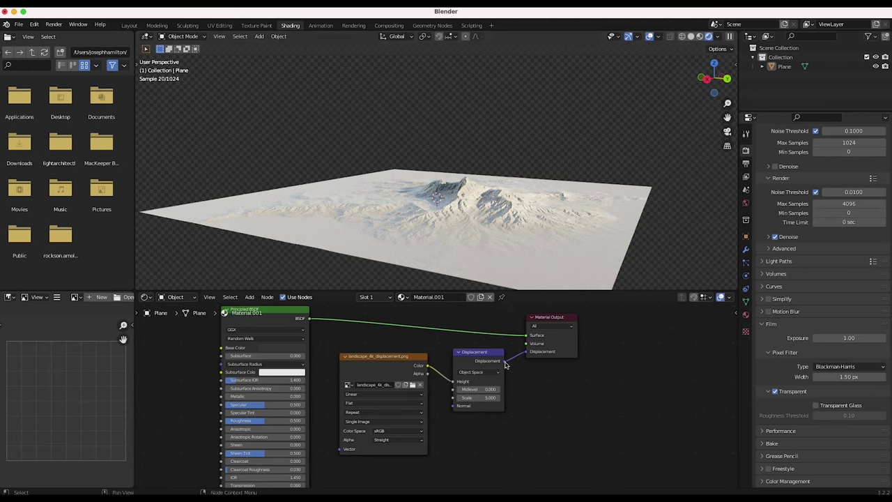
Step: Set the Displacement node's Scale to 14 and deselect the plane
left_click(482, 397)
key("Return")
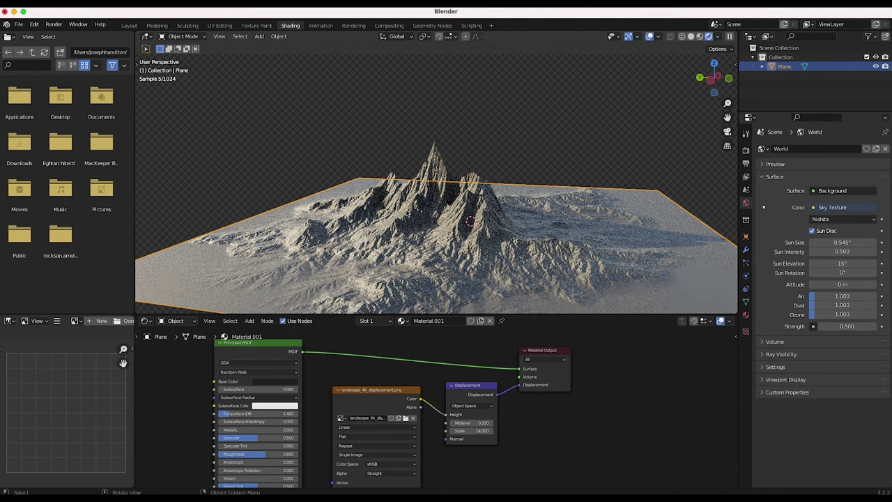
left_click(515, 177)
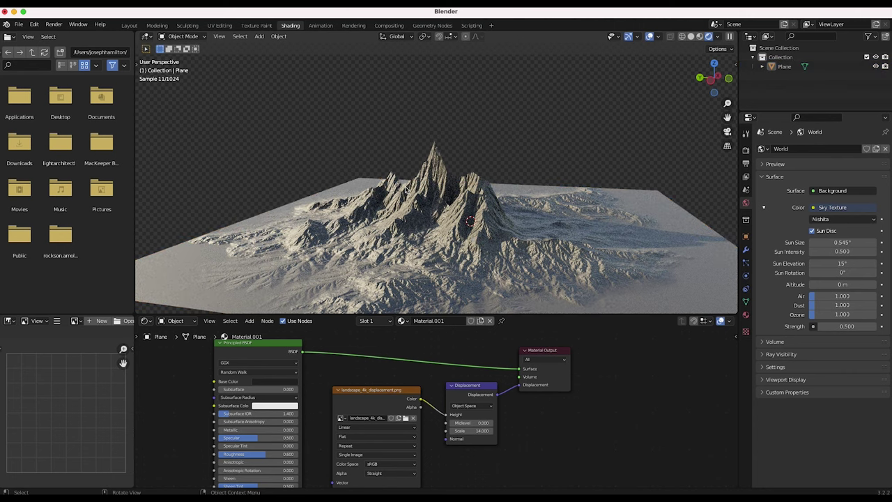
Step: Move the Material Output and Displacement nodes away from the landscape image node to make room between them
middle_click_drag(458, 216, 503, 200)
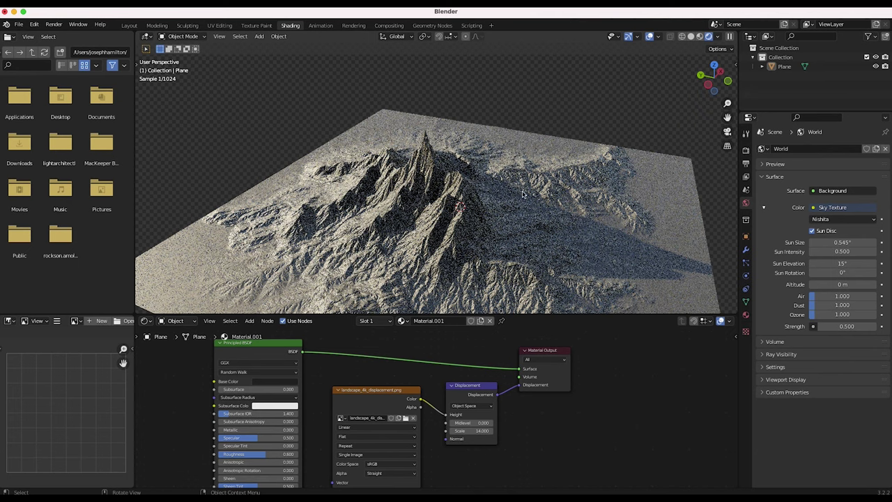
left_click(538, 351)
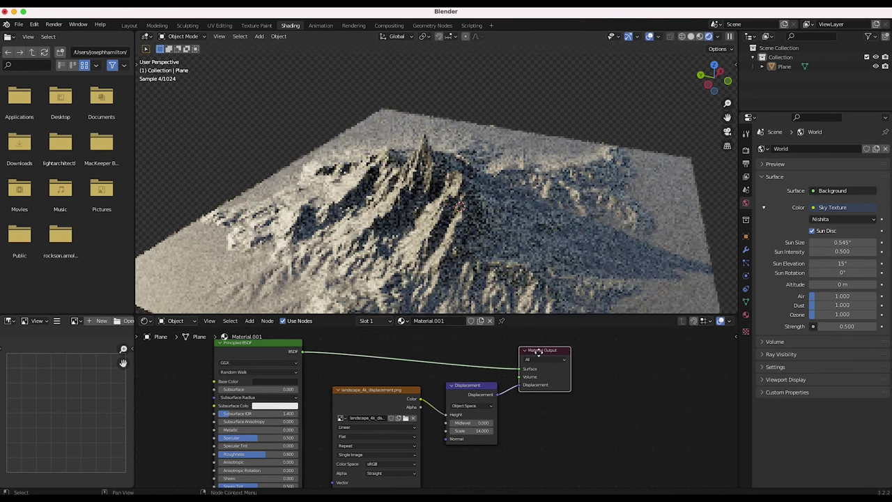
left_click_drag(538, 352, 626, 354)
left_click_drag(478, 387, 574, 387)
Step: Insert a Mix color node on the link between the landscape displacement image and the Displacement node's Height
scroll(411, 396, "down", 1)
scroll(492, 435, "down", 2)
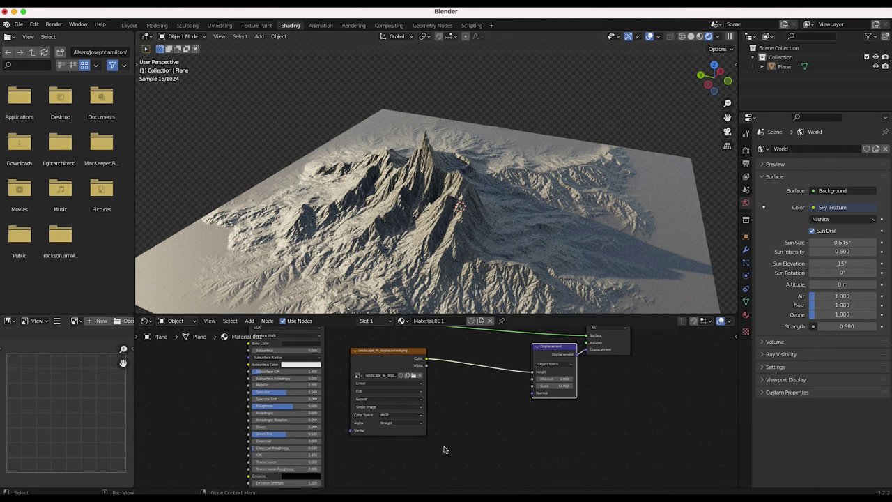
key("shift+a")
mouse_move(471, 425)
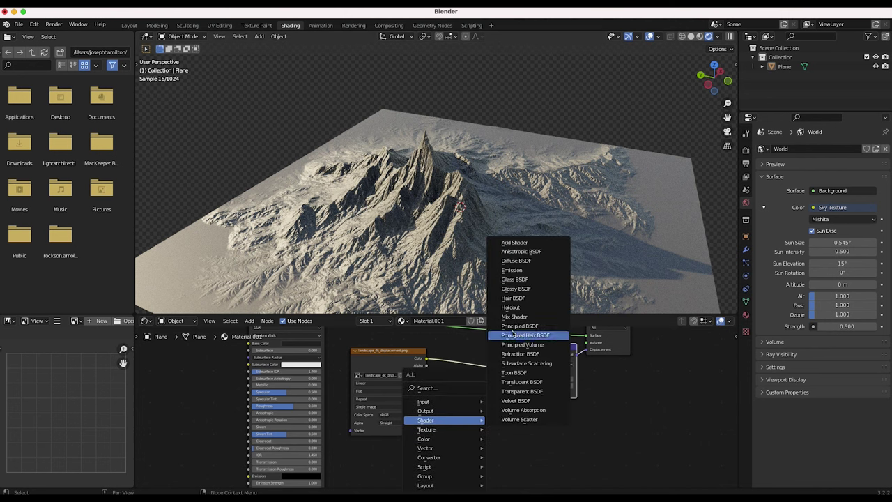
left_click(514, 420)
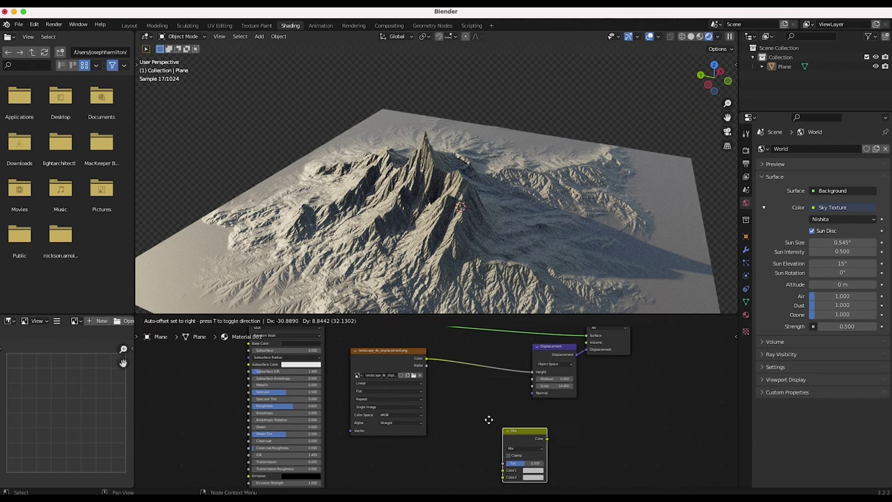
left_click(464, 363)
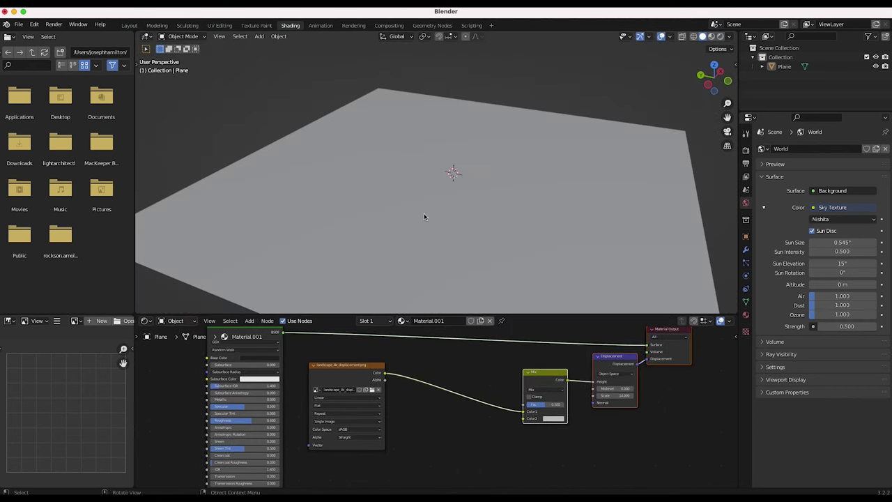
Step: Add an Image Texture node below the landscape image node and connect its Color output to the Mix node's Color2
key("shift+a")
mouse_move(323, 423)
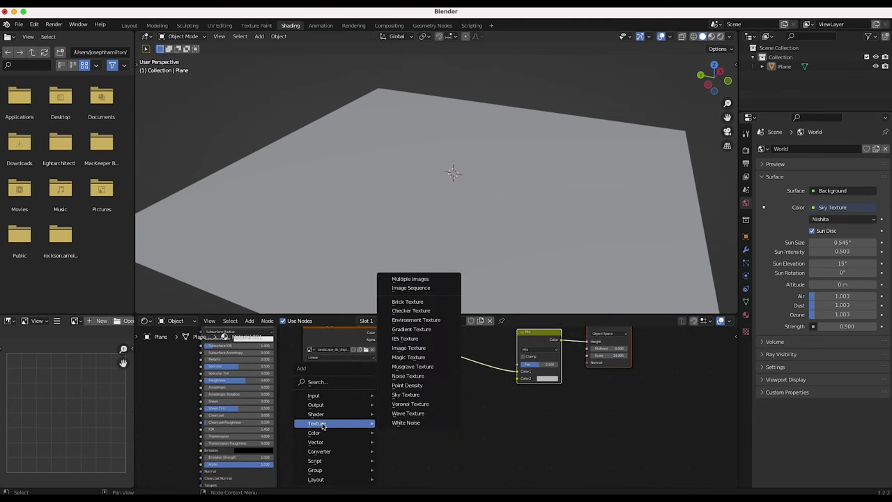
left_click(413, 348)
left_click(421, 399)
left_click_drag(477, 427, 513, 396)
middle_click_drag(432, 438, 436, 415)
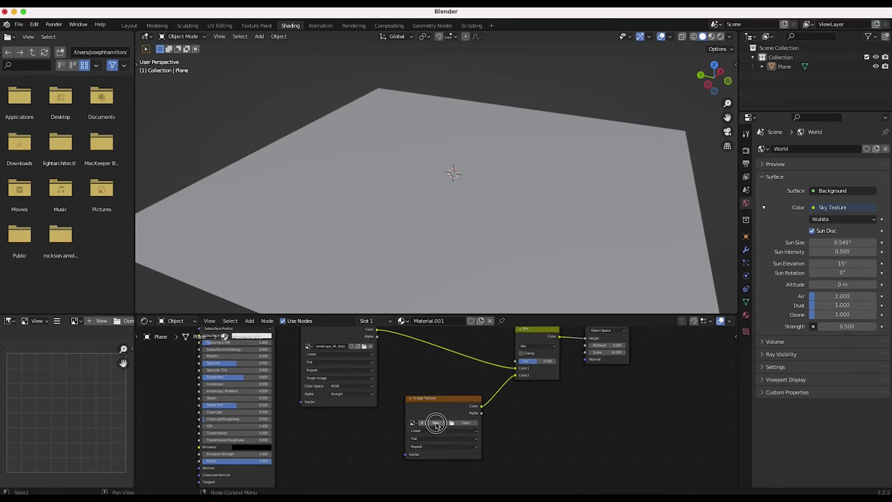
Step: Create a new blank 3000 × 3000 px image named Painted Canyon in the empty Image Texture node
left_click(438, 424)
left_click(463, 412)
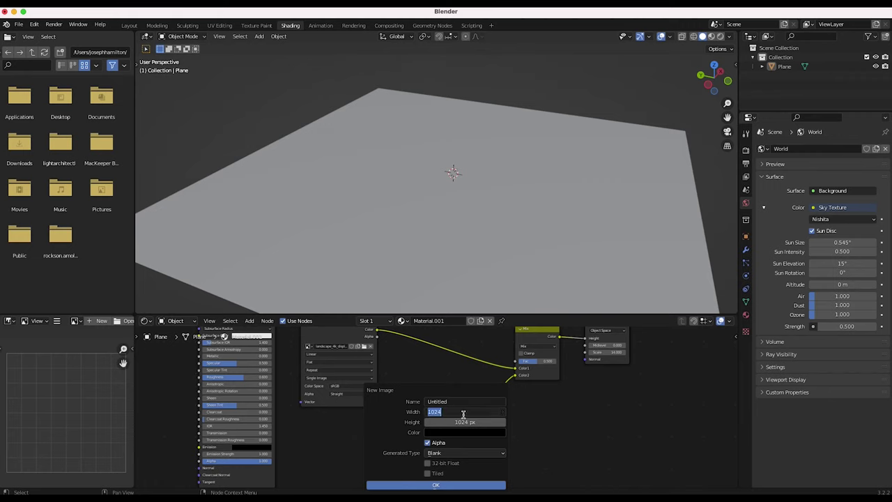
type("3000")
key("Return")
left_click(463, 421)
key("Return")
left_click(447, 402)
type("F")
type("ainted La")
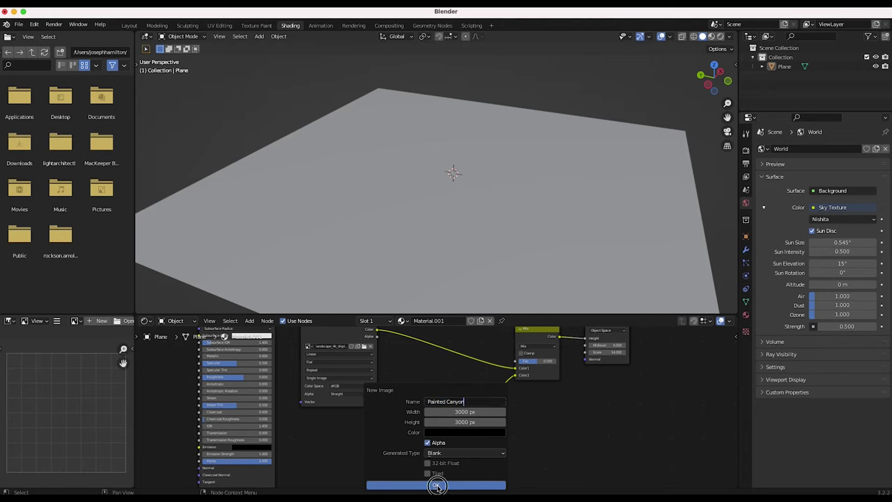
left_click(436, 484)
Step: Select the plane, switch it to Texture Paint mode and display the draw brush settings
left_click(442, 143)
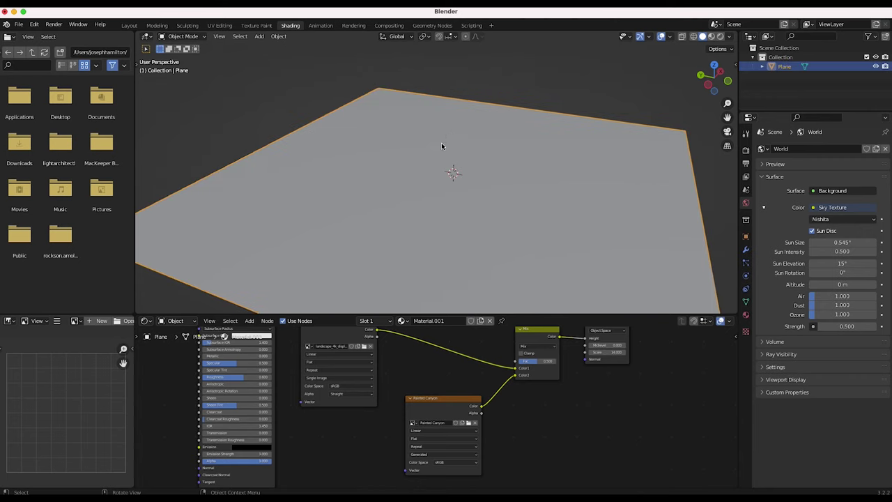
left_click(183, 36)
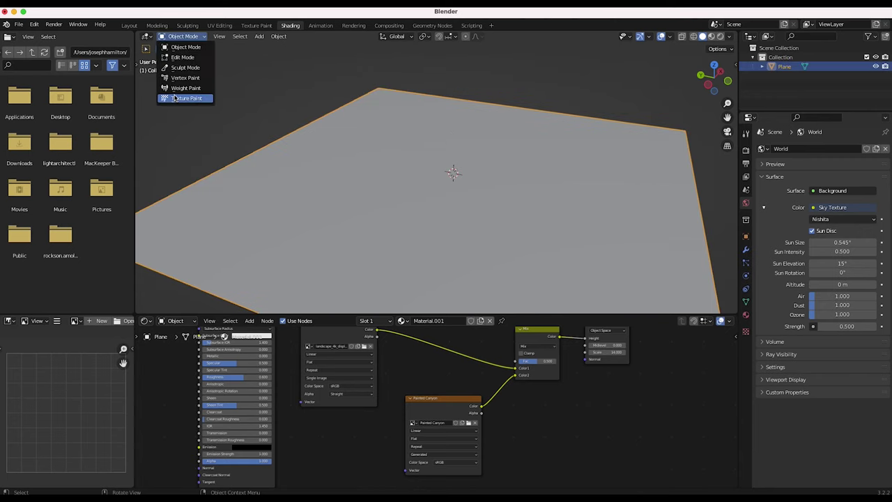
left_click(185, 98)
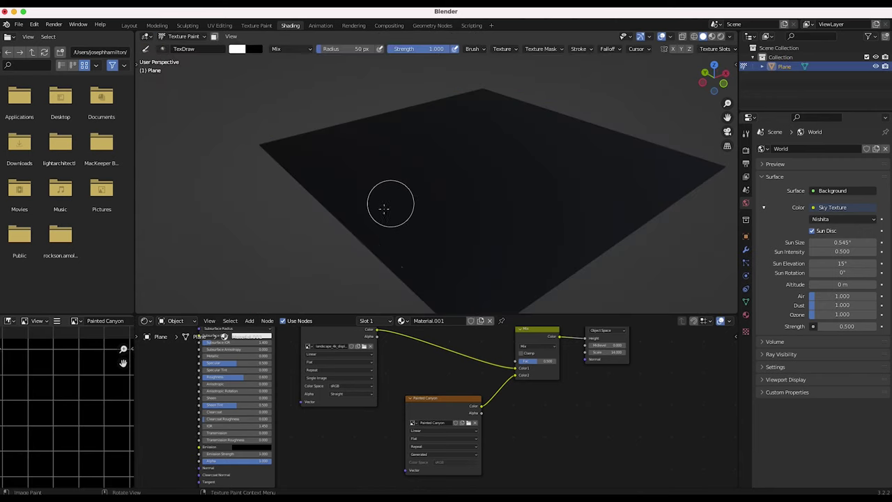
left_click(746, 134)
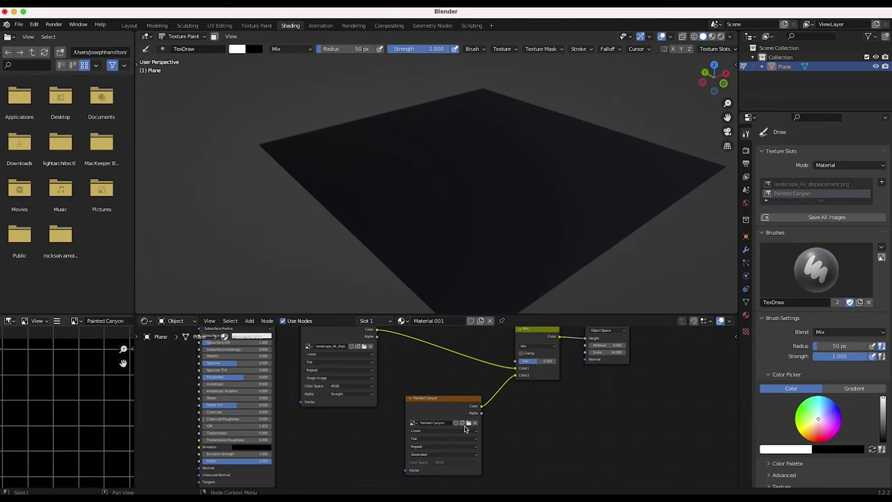
scroll(817, 387, "down", 4)
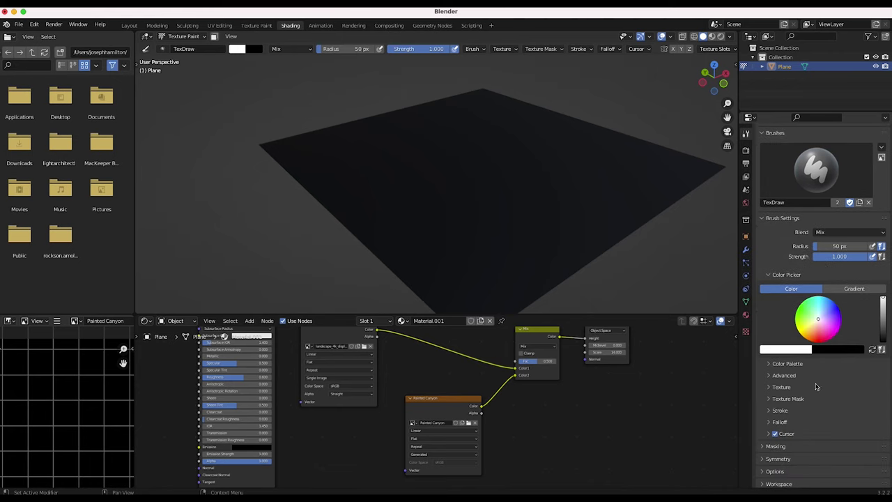
Step: Paint a continuous white band across the plane from edge to edge with the 50 px brush at full strength
middle_click_drag(527, 207, 468, 241)
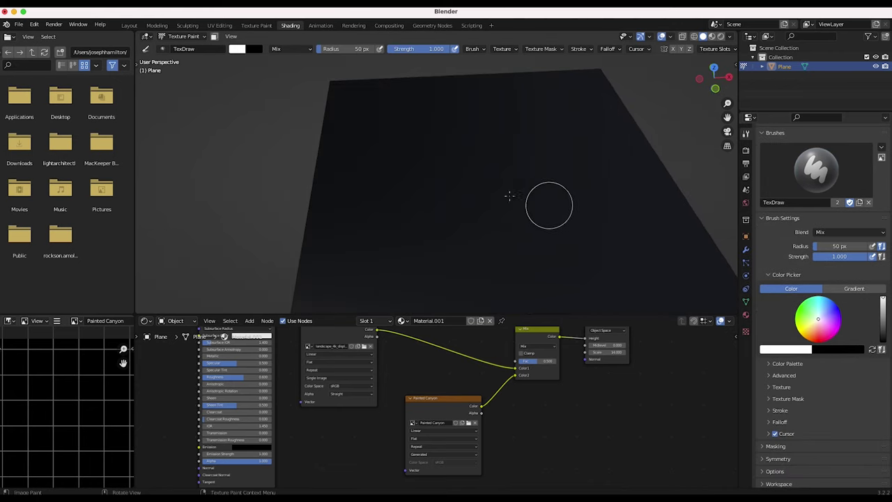
scroll(356, 189, "right", 3)
left_click_drag(324, 210, 422, 180)
left_click_drag(520, 159, 644, 117)
scroll(441, 165, "left", 5)
left_click(407, 230)
scroll(509, 147, "right", 5)
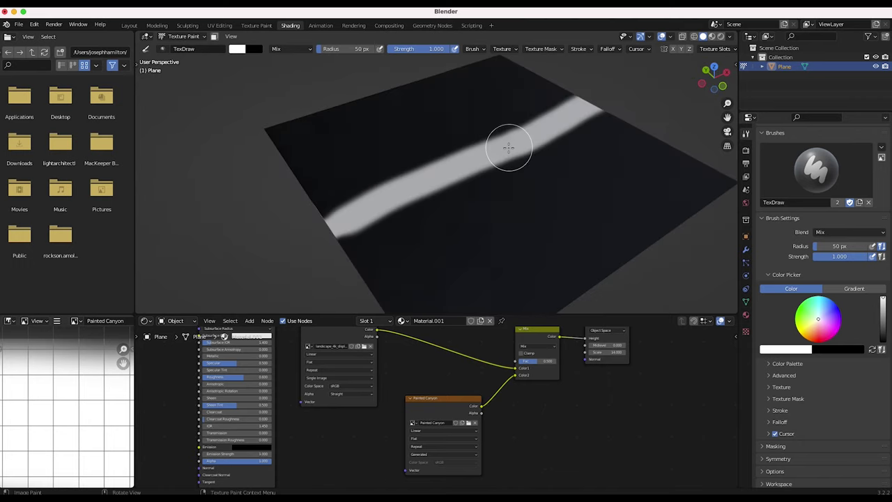
Step: Set the brush strength to 0.375 and paint softer strokes along both sides of the white band
scroll(509, 148, "right", 5)
scroll(447, 146, "left", 5)
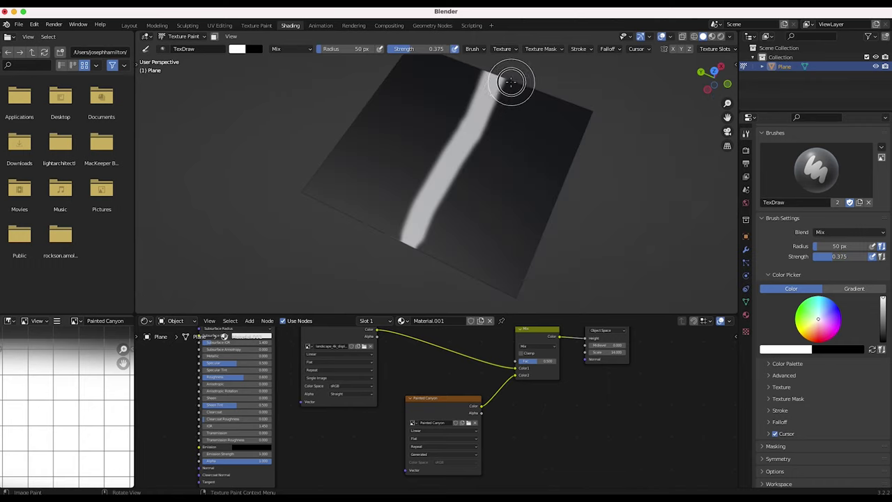
left_click_drag(488, 114, 426, 237)
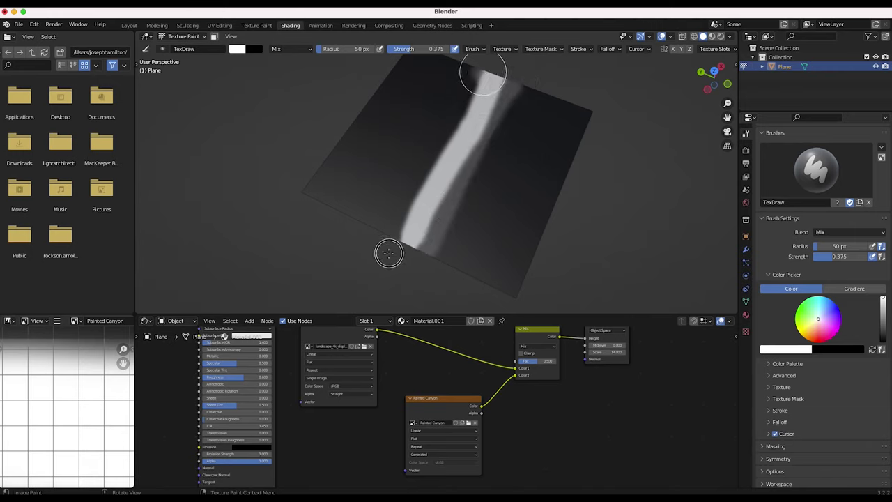
scroll(512, 165, "down", 5)
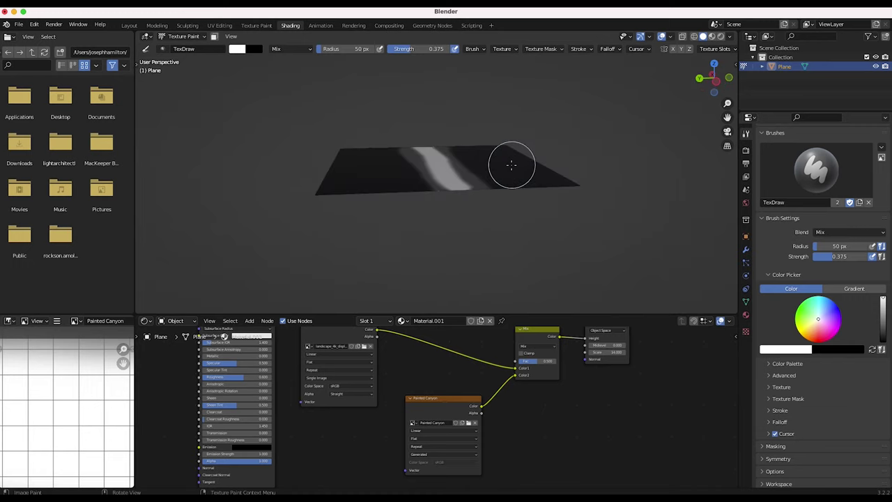
scroll(512, 166, "up", 5)
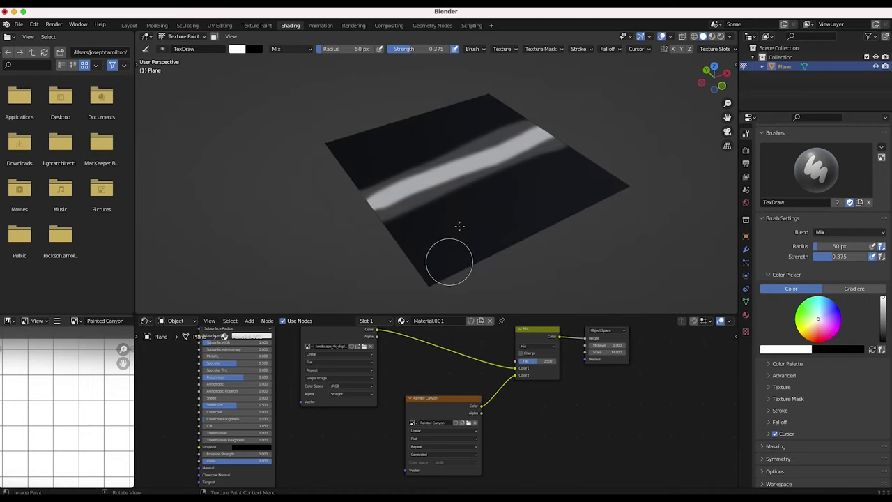
middle_click_drag(502, 177, 454, 175)
Step: Return the plane to Object Mode and switch the viewport to Rendered shading, framing the whole displaced terrain
left_click(183, 36)
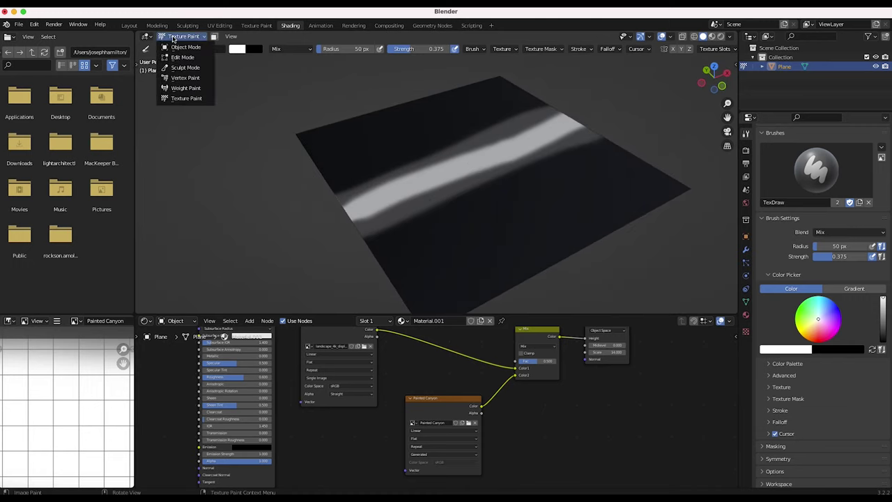
left_click(183, 47)
scroll(439, 379, "down", 2)
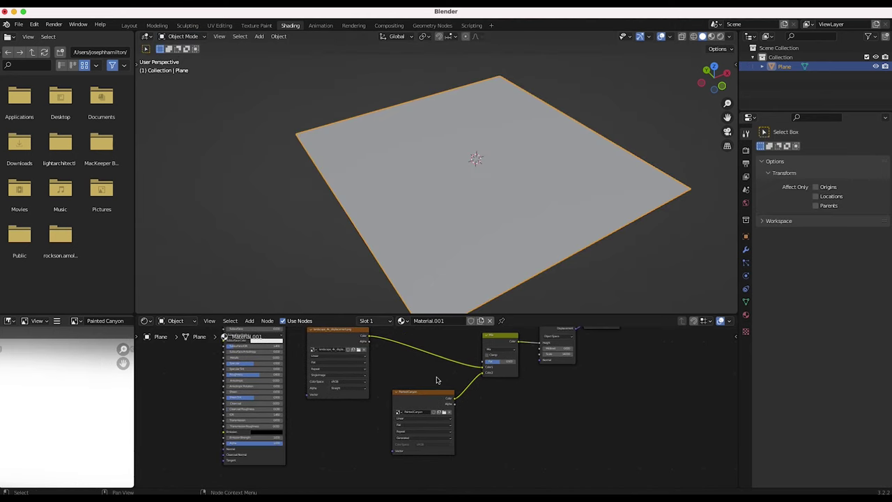
key("z")
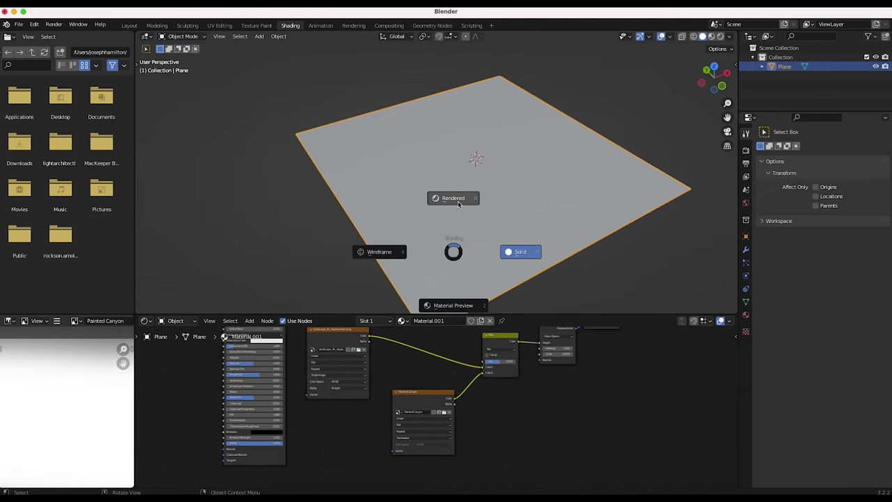
left_click(458, 200)
scroll(476, 180, "down", 6)
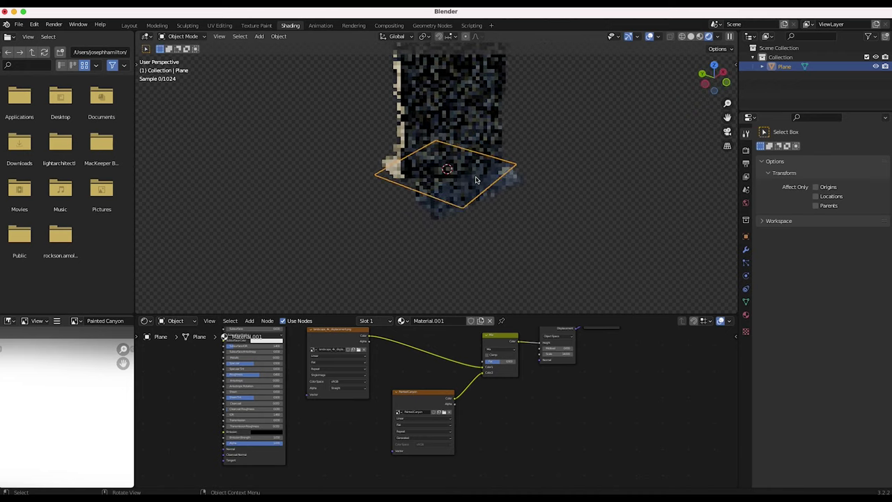
scroll(476, 180, "down", 4)
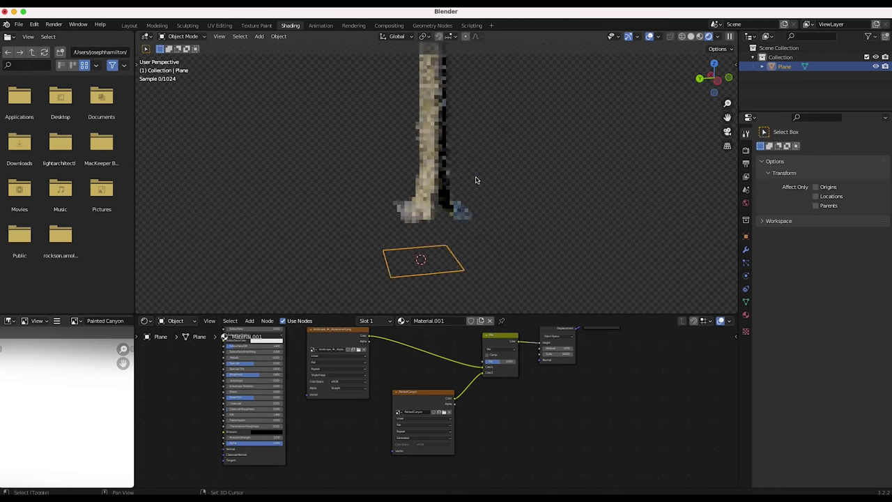
scroll(476, 179, "down", 3)
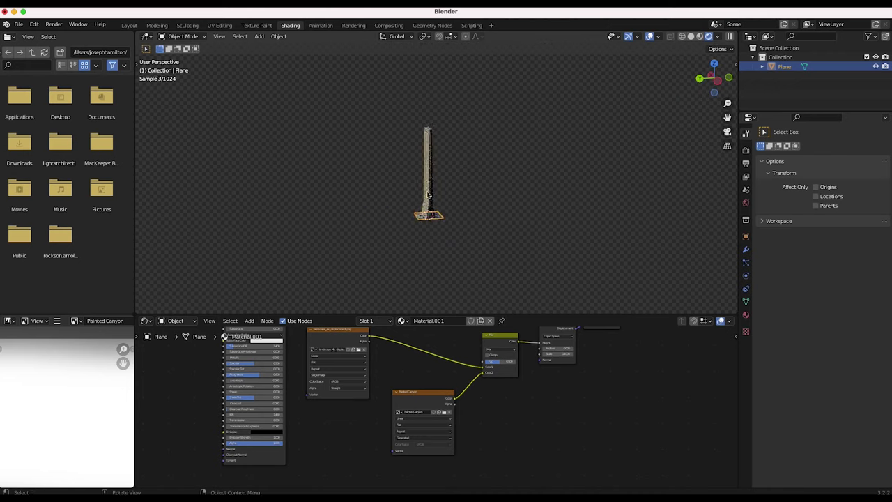
scroll(432, 203, "up", 2)
scroll(437, 212, "up", 3)
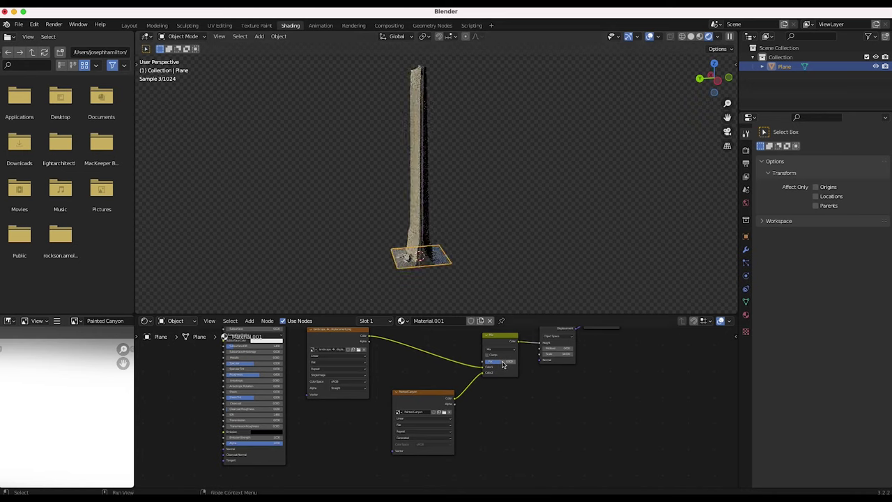
Step: Lower the Mix node's Fac to 0.067
left_click_drag(502, 361, 486, 361)
scroll(487, 373, "up", 1)
scroll(400, 225, "up", 1)
scroll(402, 230, "up", 1)
middle_click_drag(419, 297, 439, 216, "shift")
scroll(433, 268, "up", 1)
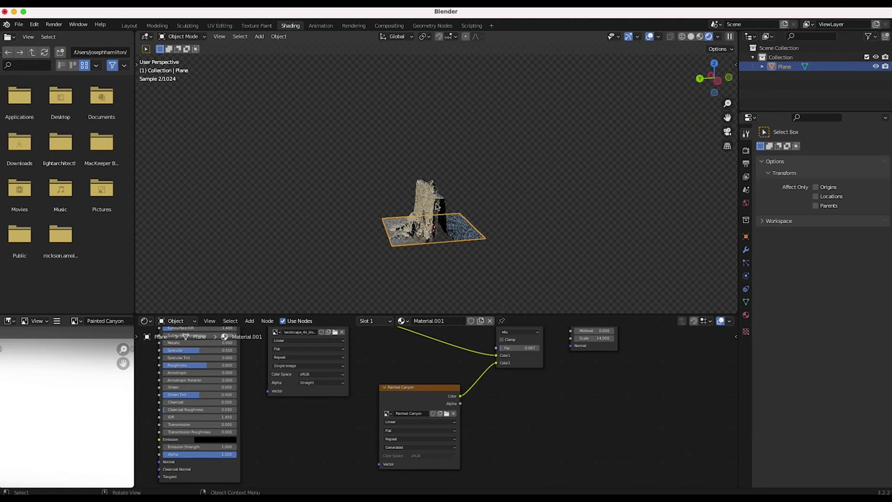
Step: Set the Mix node's Fac to 0.01, deselect the plane and inspect the terrain from several angles
double_click(521, 348)
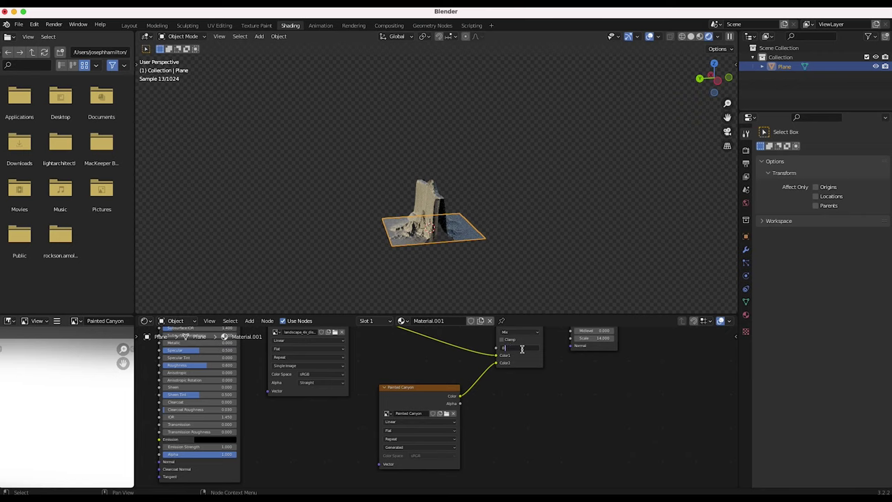
type("0.01")
key("Return")
middle_click_drag(432, 255, 461, 275)
scroll(419, 240, "up", 3)
scroll(419, 240, "up", 3)
middle_click_drag(419, 240, 450, 183, "shift")
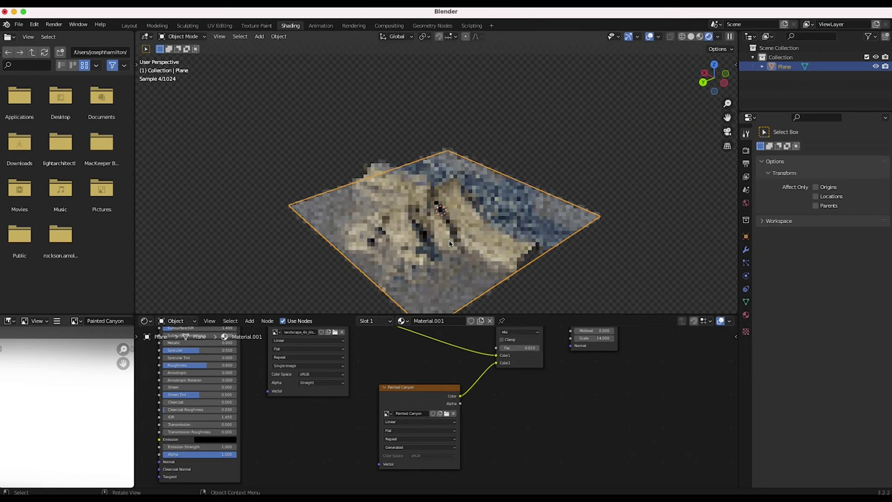
left_click(567, 305)
middle_click_drag(373, 194, 351, 160)
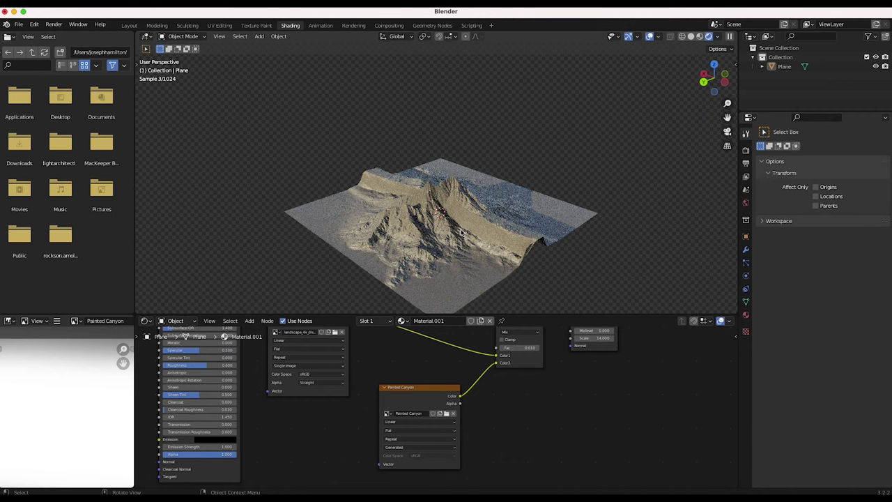
middle_click_drag(560, 228, 304, 212)
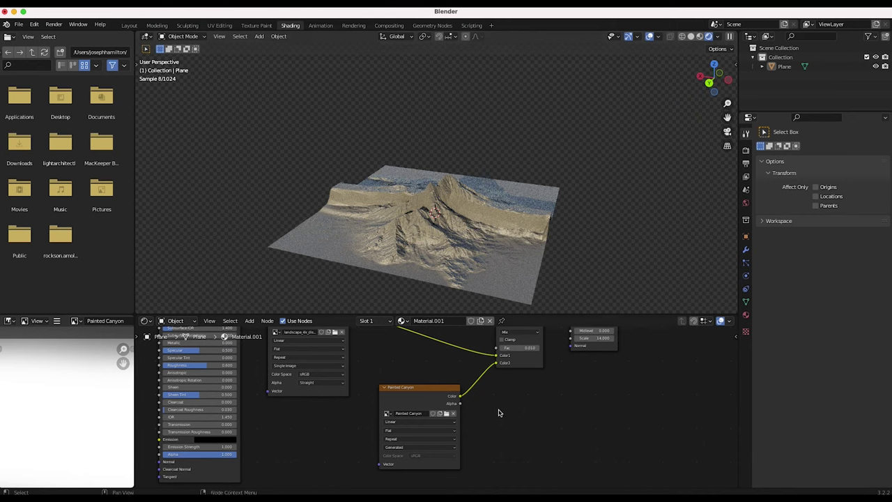
Step: Insert an Invert color node on the link between the Painted Canyon image and the Mix node's Color2
key("shift+a")
mouse_move(469, 433)
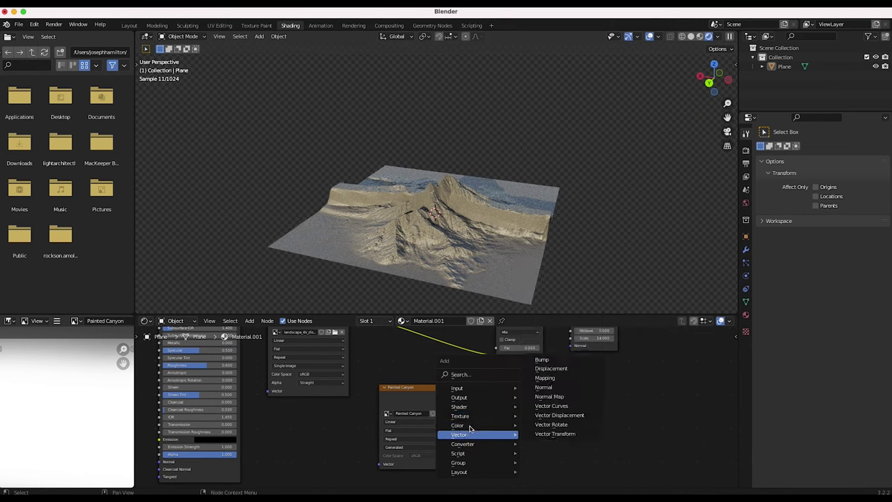
left_click(551, 392)
left_click(465, 372)
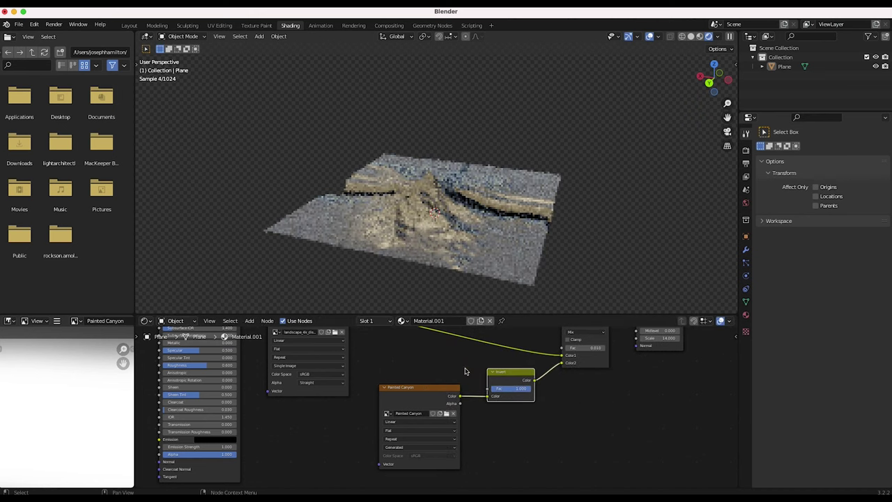
Step: Examine the inverted canyon cutting through the mountain terrain from several angles, close up and from farther away
scroll(516, 249, "left", 10)
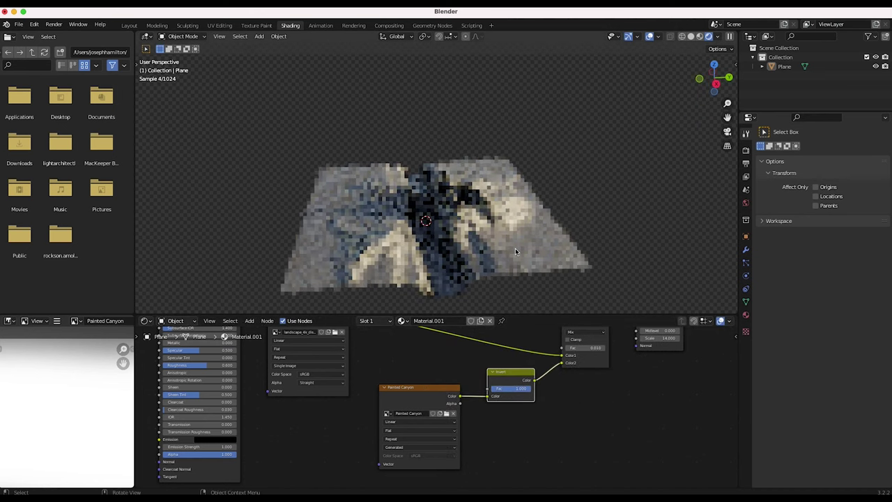
scroll(469, 244, "down", 4, "shift")
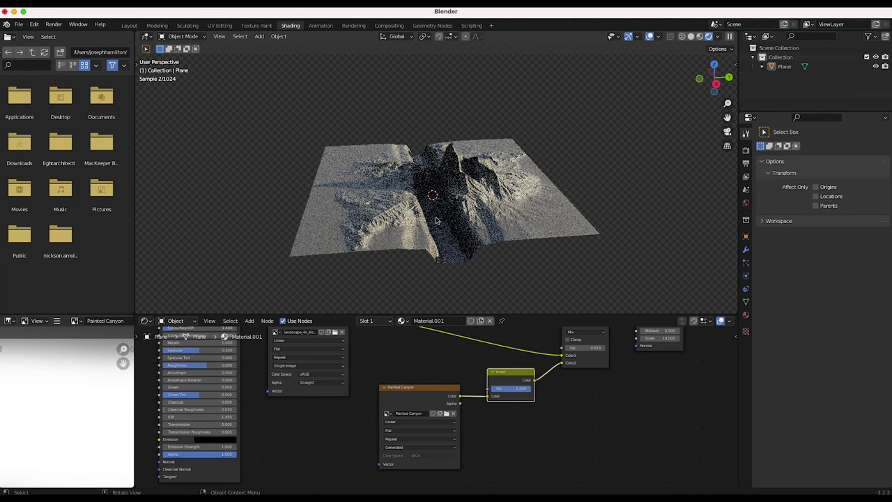
scroll(436, 221, "left", 10)
scroll(446, 183, "up", 3)
scroll(446, 183, "left", 5)
scroll(446, 183, "up", 5)
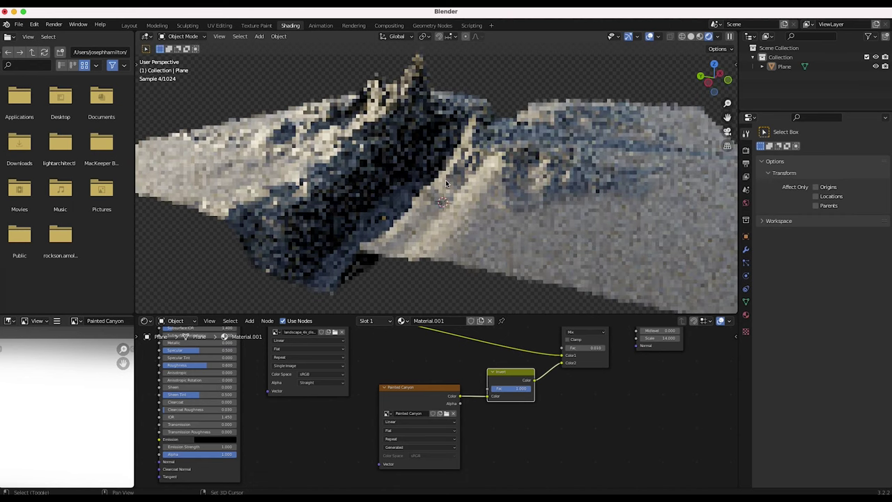
scroll(447, 184, "up", 5, "shift")
scroll(451, 220, "down", 4)
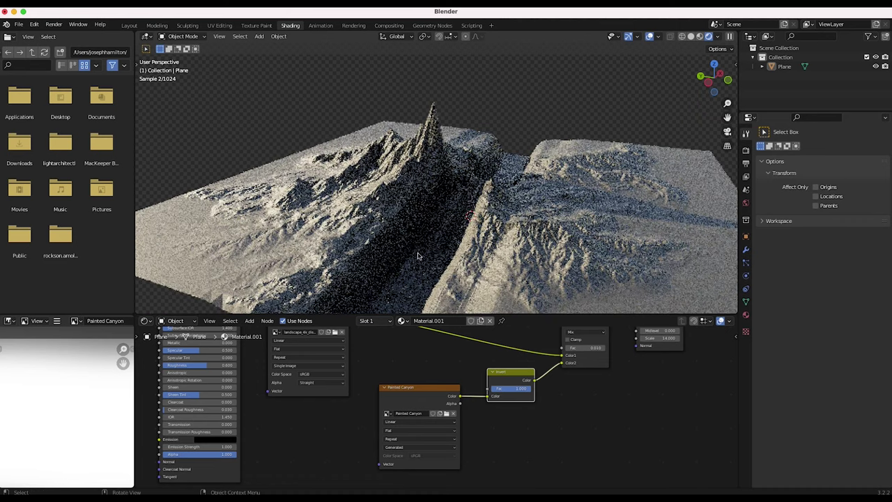
Step: Set the Invert node's Fac to 0.6 and inspect the mountain peak and canyon from several angles
left_click(516, 390)
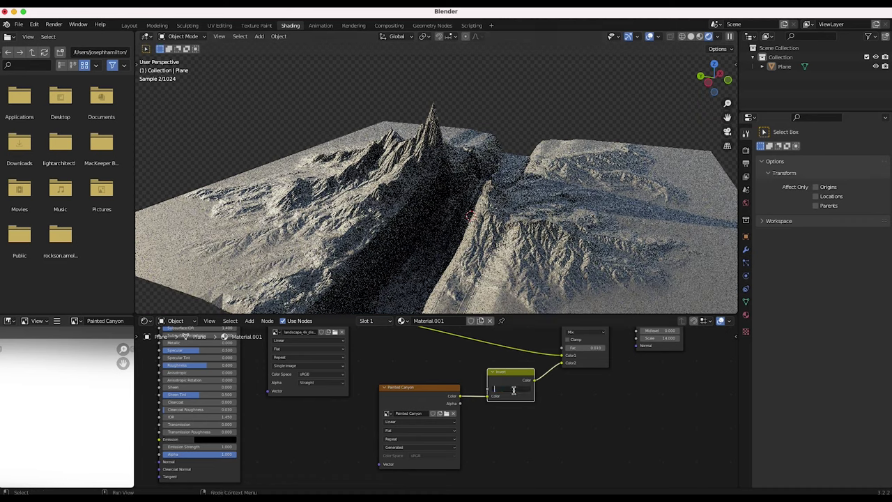
key("Return")
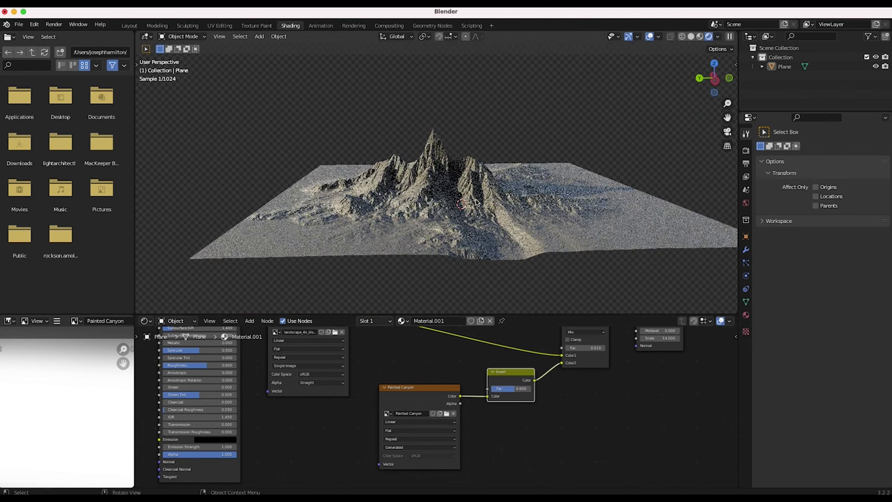
middle_click_drag(520, 208, 409, 123)
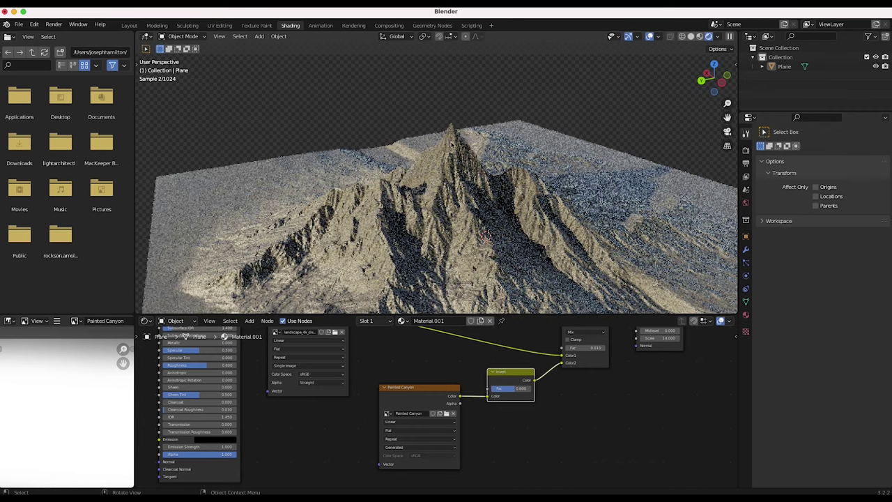
middle_click_drag(467, 152, 444, 145)
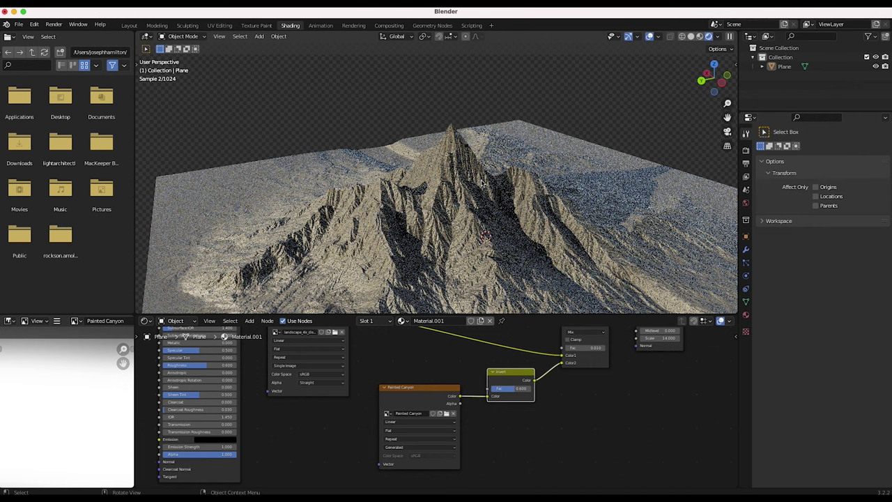
scroll(473, 180, "up", 4)
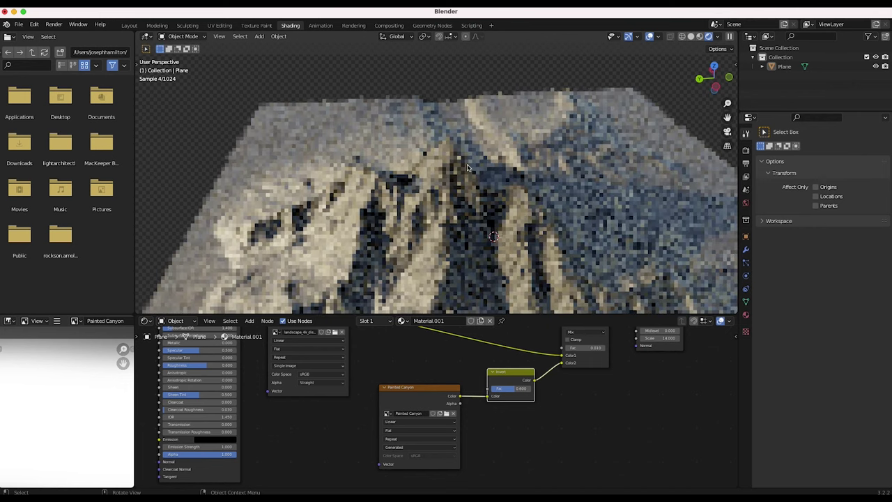
scroll(431, 148, "down", 4)
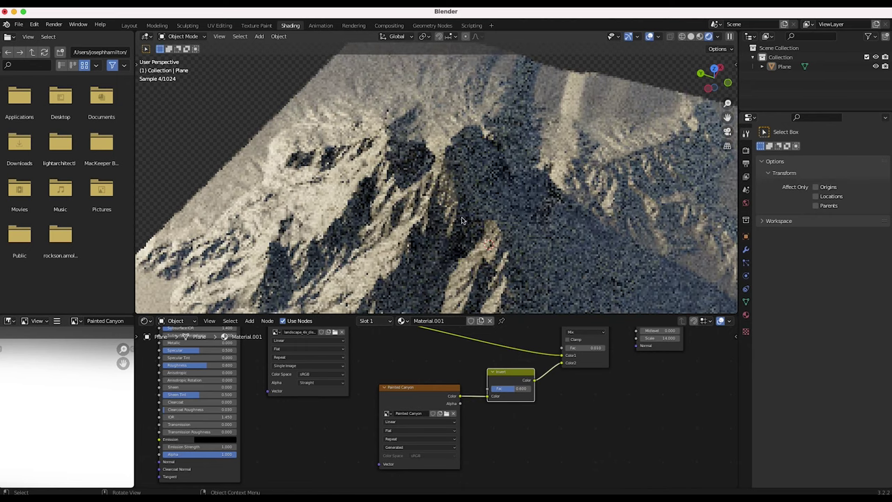